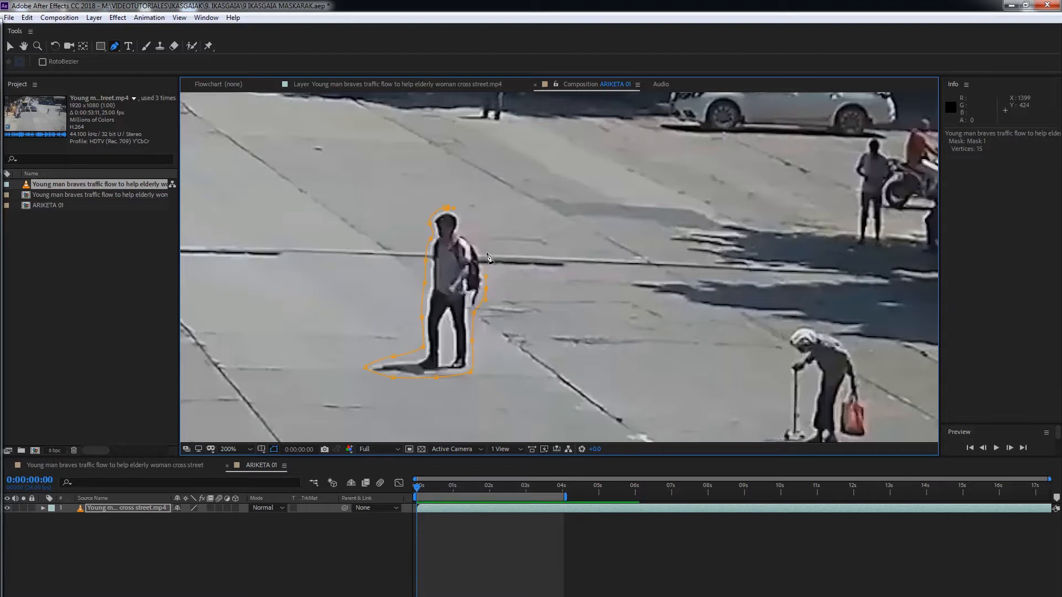
- Close the mask outline around the man with the backpack and set the mask's mode to None
left_click(484, 247)
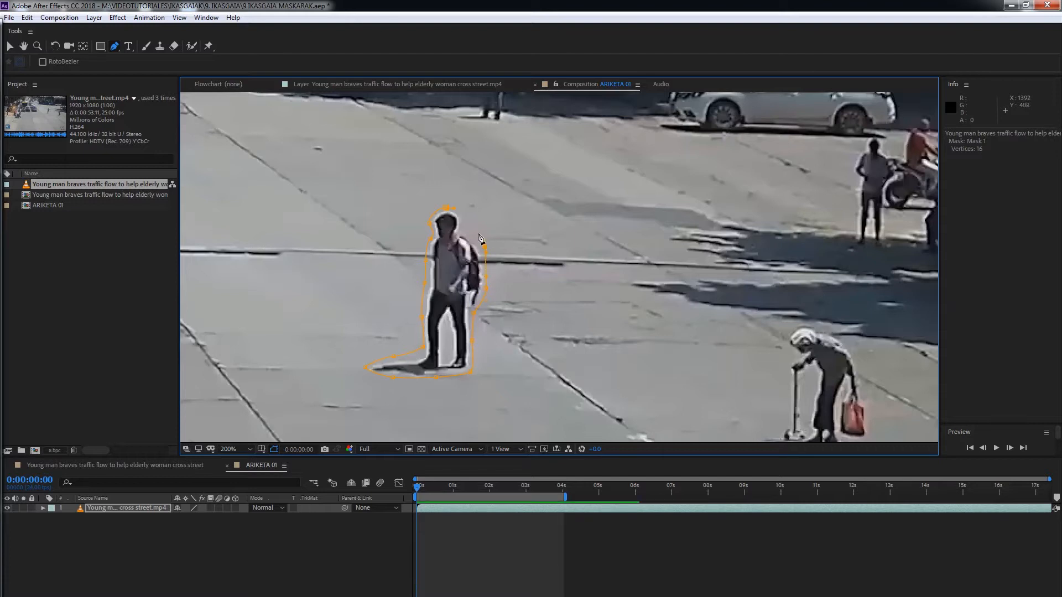
left_click(447, 210)
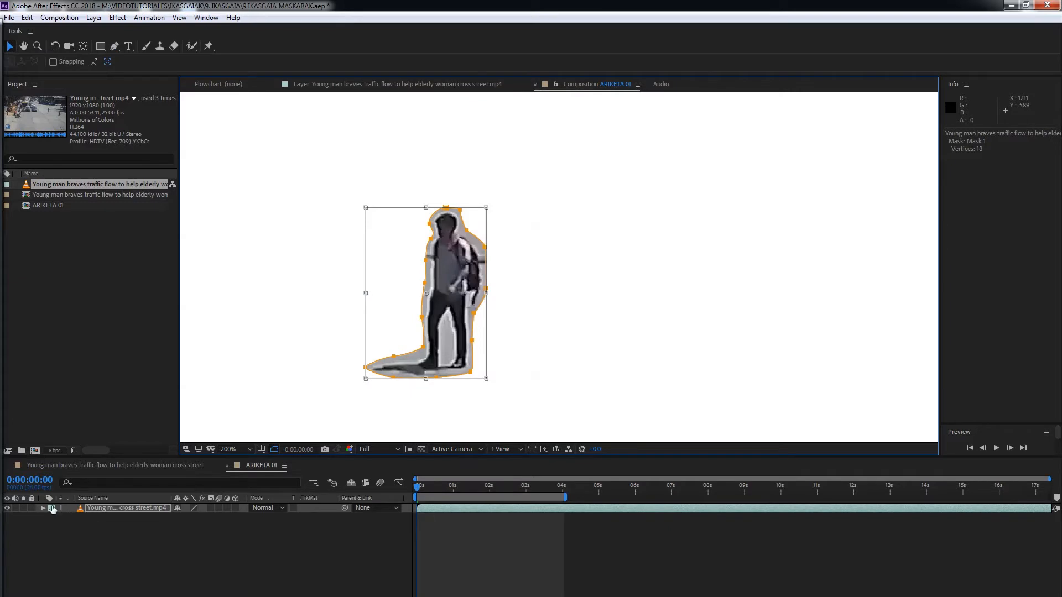
key("m")
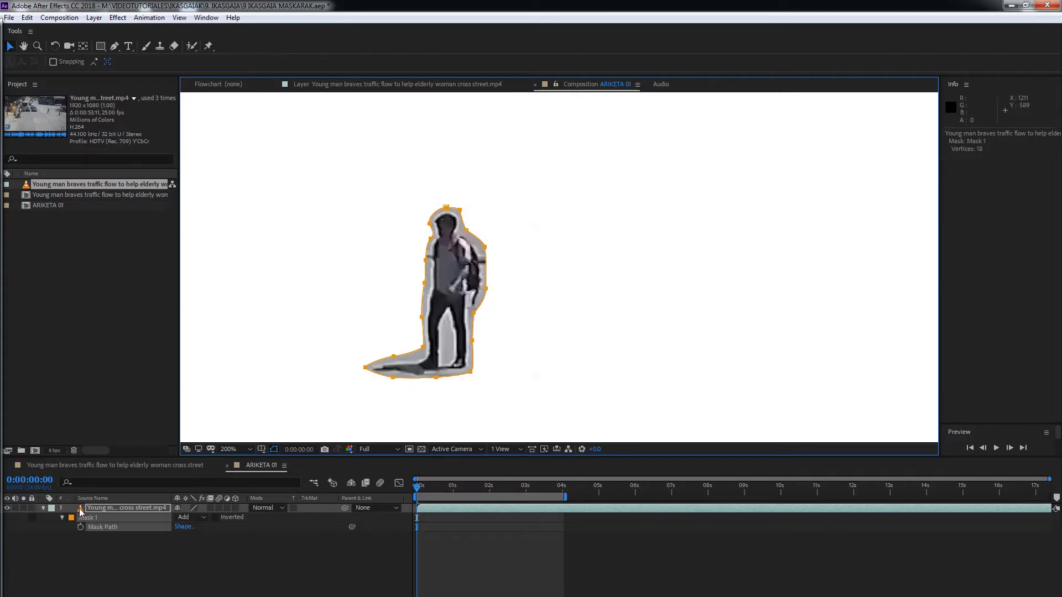
left_click(203, 519)
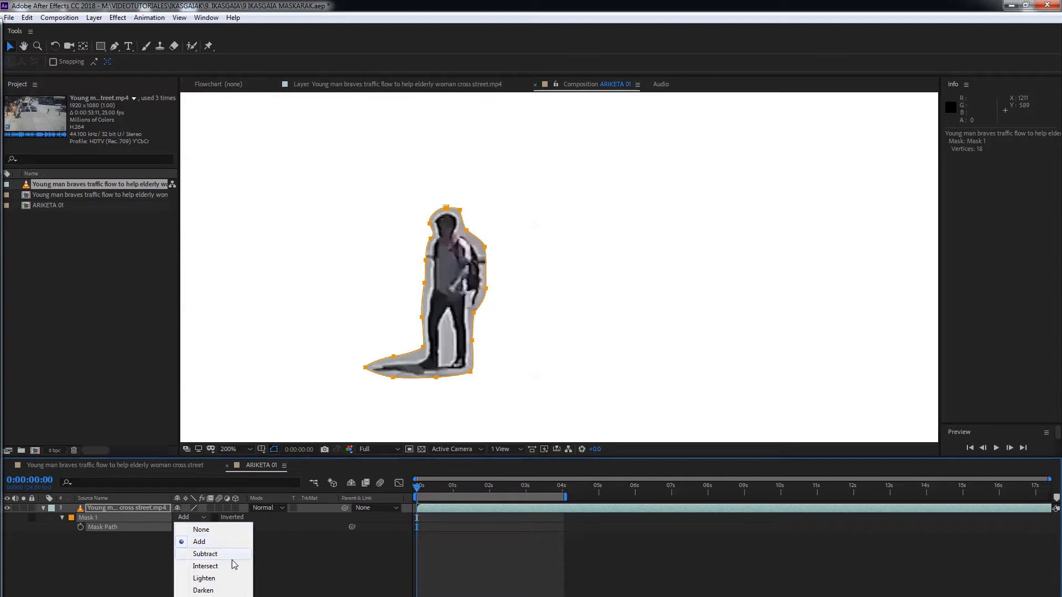
left_click(201, 530)
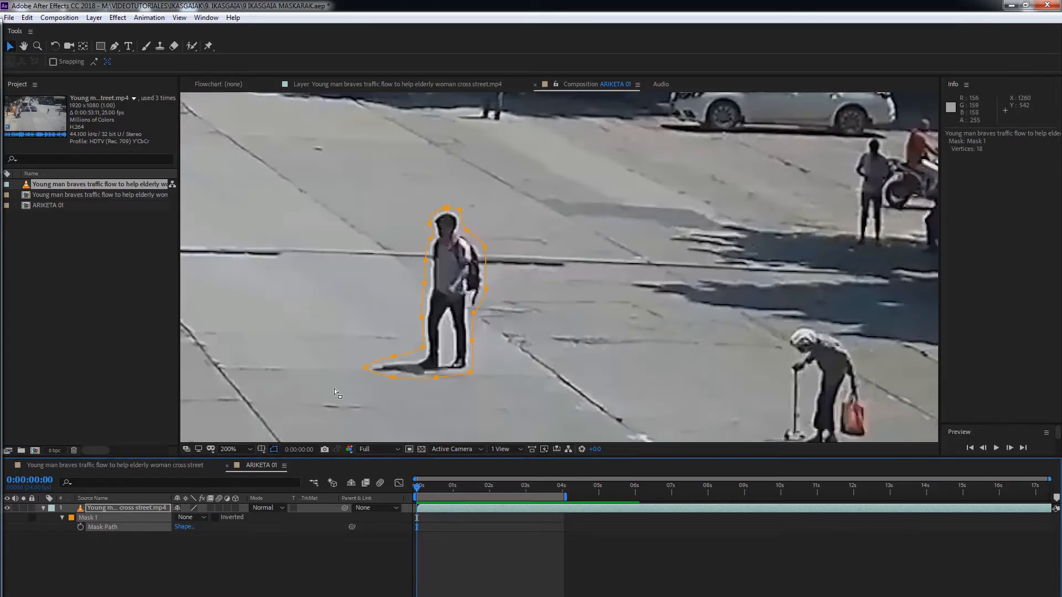
- Start keyframing the mask path at the first frame and move the whole mask onto the man at 0:00:00:10
left_click(80, 527)
key("shift+Page_Down")
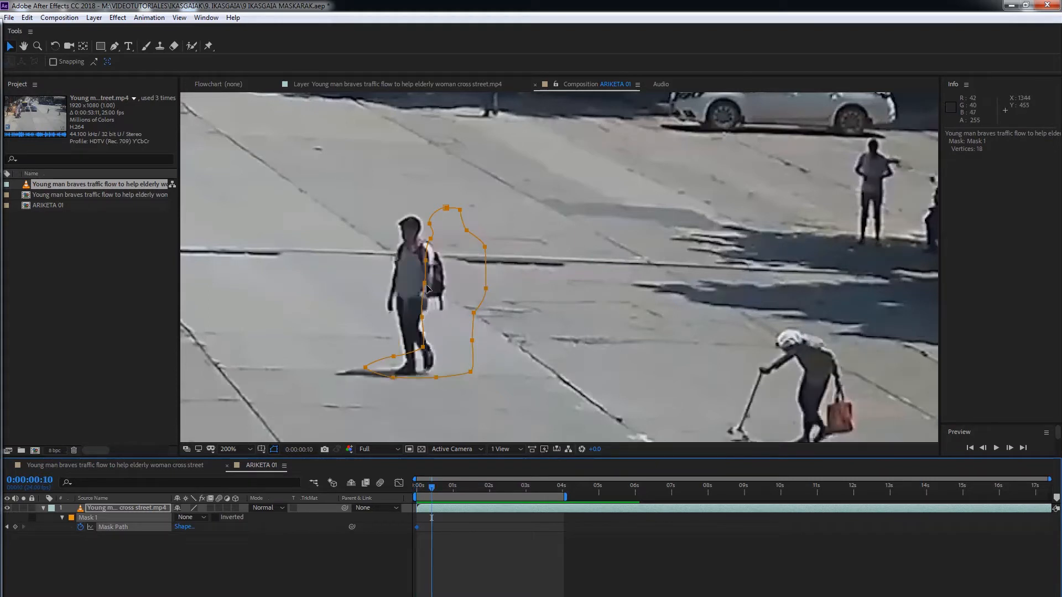
left_click_drag(427, 287, 393, 292)
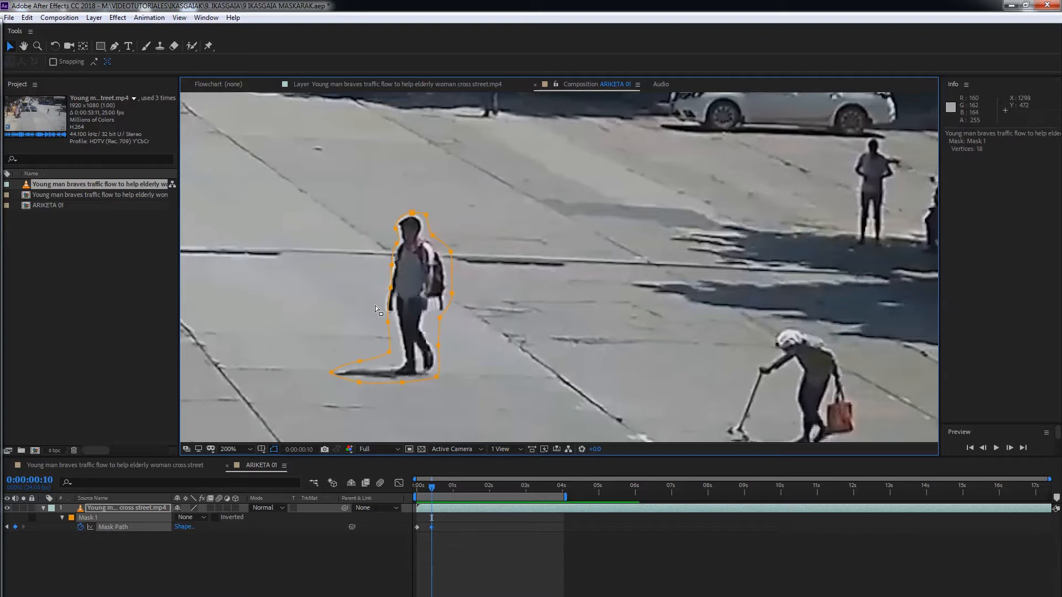
- Reshape the mask at 0:00:00:10 so its vertices follow the man's backpack, arm, legs and shadow
double_click(375, 310, "alt")
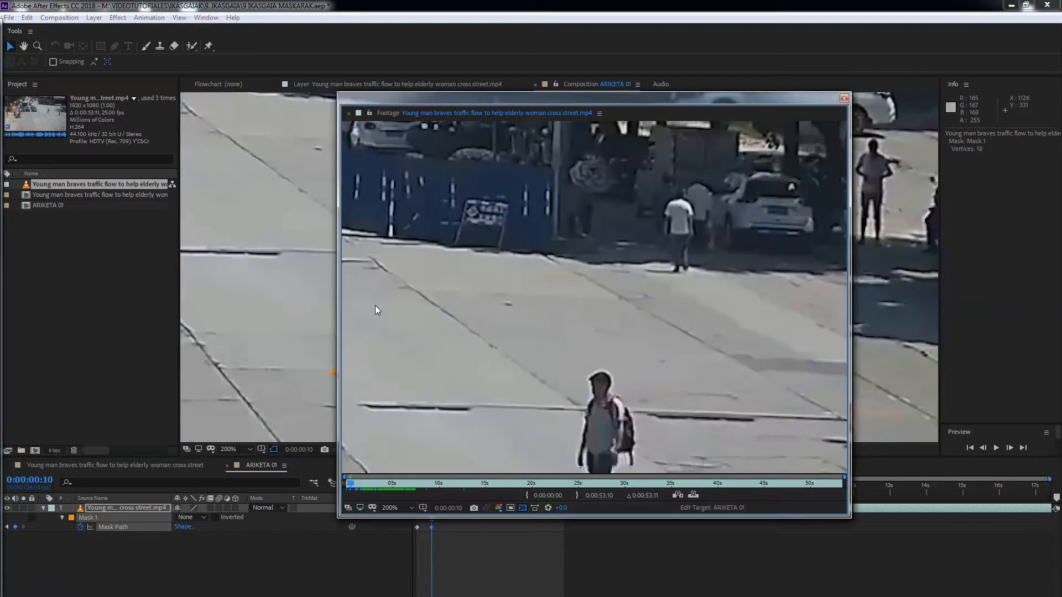
left_click(843, 100)
left_click(461, 246)
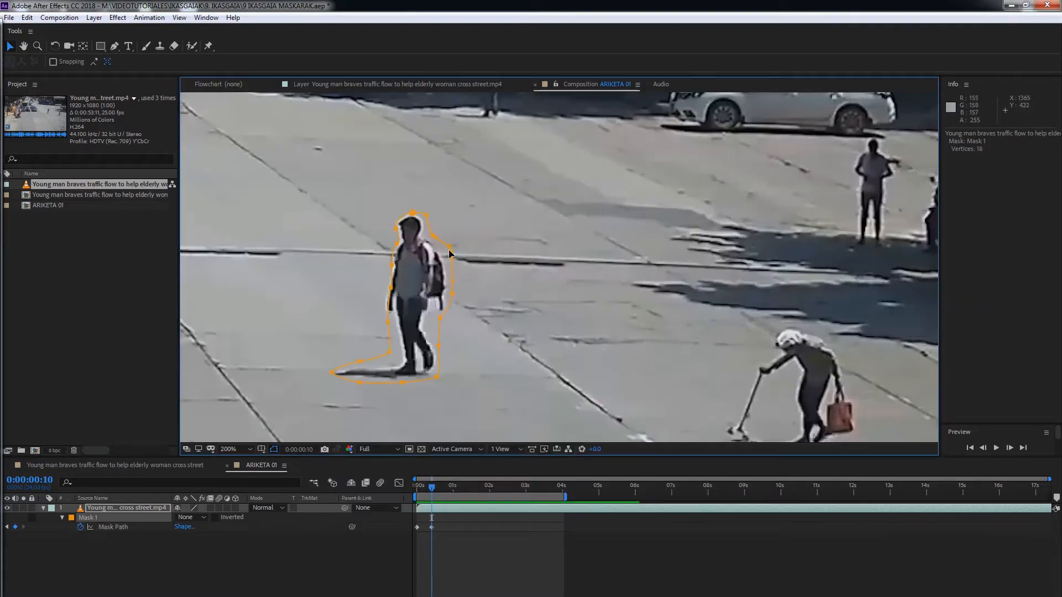
left_click_drag(451, 252, 396, 358)
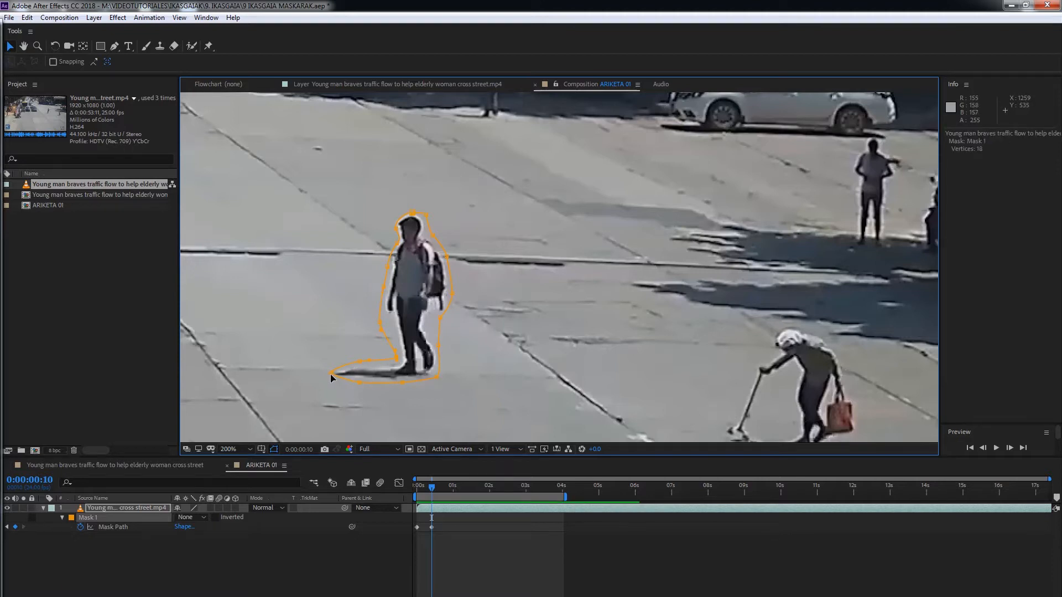
left_click_drag(331, 376, 329, 382)
left_click_drag(440, 376, 440, 344)
- Move the mask onto the man at 0:00:00:21 and fit its vertices around his forward arm
left_click(449, 488)
left_click_drag(281, 182, 526, 380)
left_click_drag(398, 360, 360, 364)
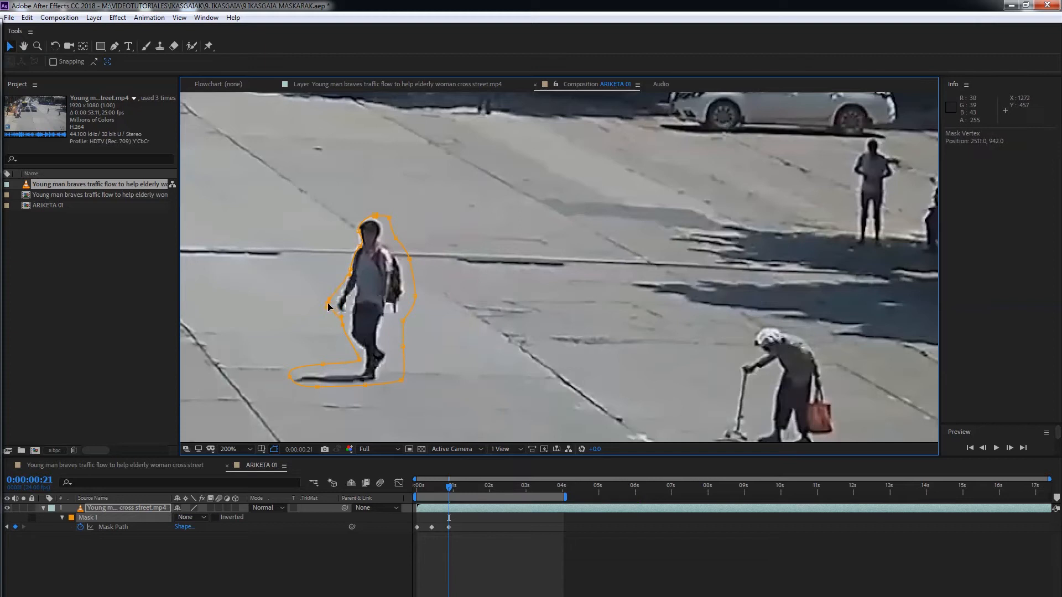
left_click(343, 270)
left_click_drag(343, 271, 271, 249)
- Fit the mask to the walking man on further frames and in-between frames of the first second and a half
key("shift+Page_Down")
key("shift+Page_Down")
left_click(471, 487)
left_click(455, 487)
left_click_drag(326, 291, 348, 261)
left_click(441, 487)
left_click(425, 487)
left_click_drag(464, 318, 468, 320)
- Fit the mask to the man at 0:00:02:02 and refine its outline on the frames around 0:00:01:22
left_click_drag(425, 487, 495, 506)
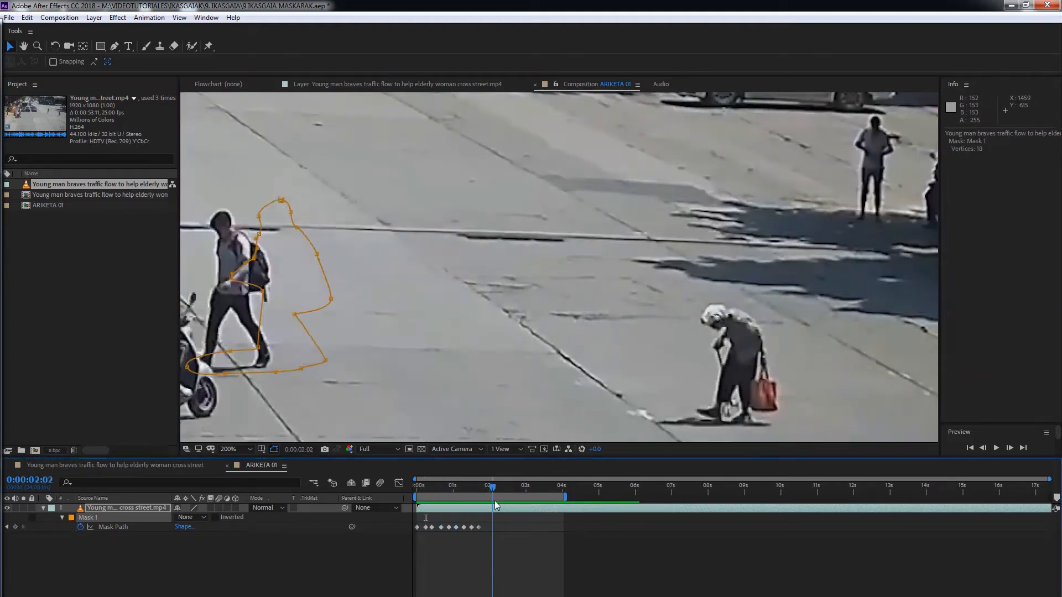
left_click_drag(543, 236, 497, 248)
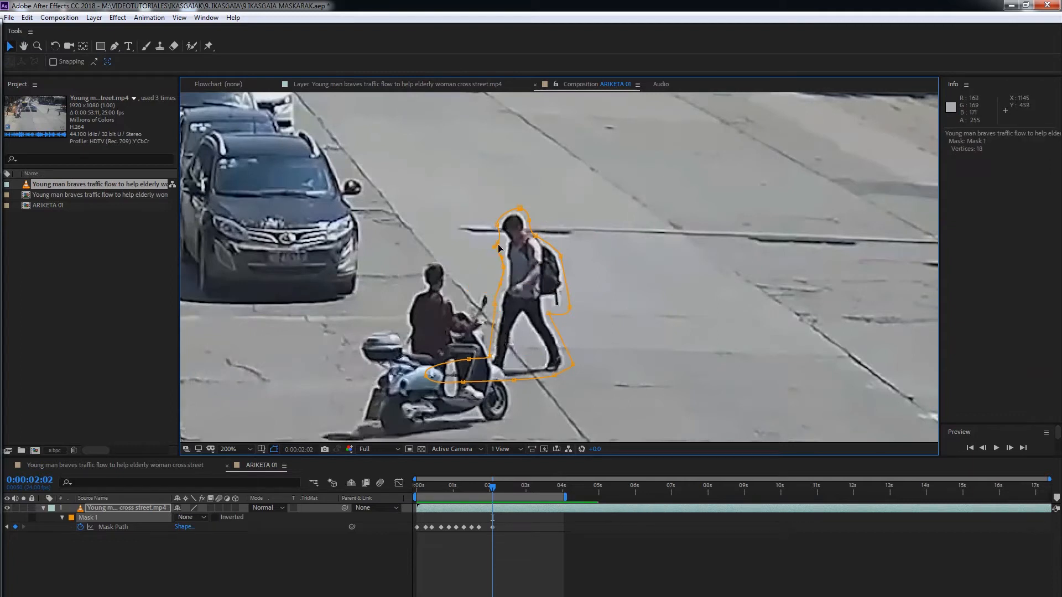
left_click(487, 492)
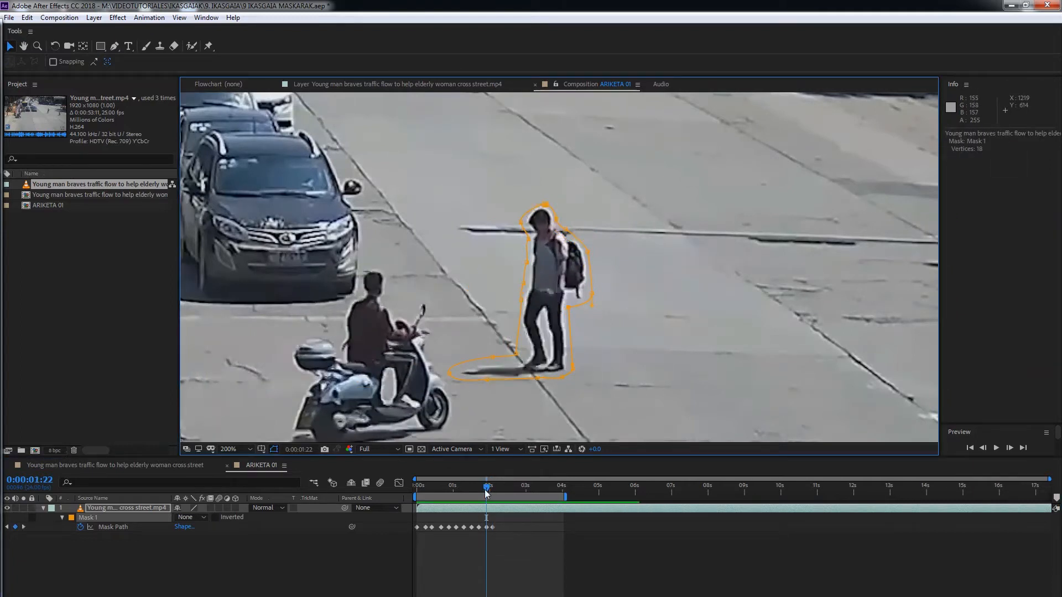
left_click_drag(487, 492, 484, 492)
left_click_drag(523, 310, 527, 309)
- Move the mask onto the man at 0:00:02:12 and reshape it around his arm, backpack and rear leg
left_click(144, 528)
key("j")
left_click_drag(498, 487, 507, 486)
left_click_drag(511, 373, 469, 377)
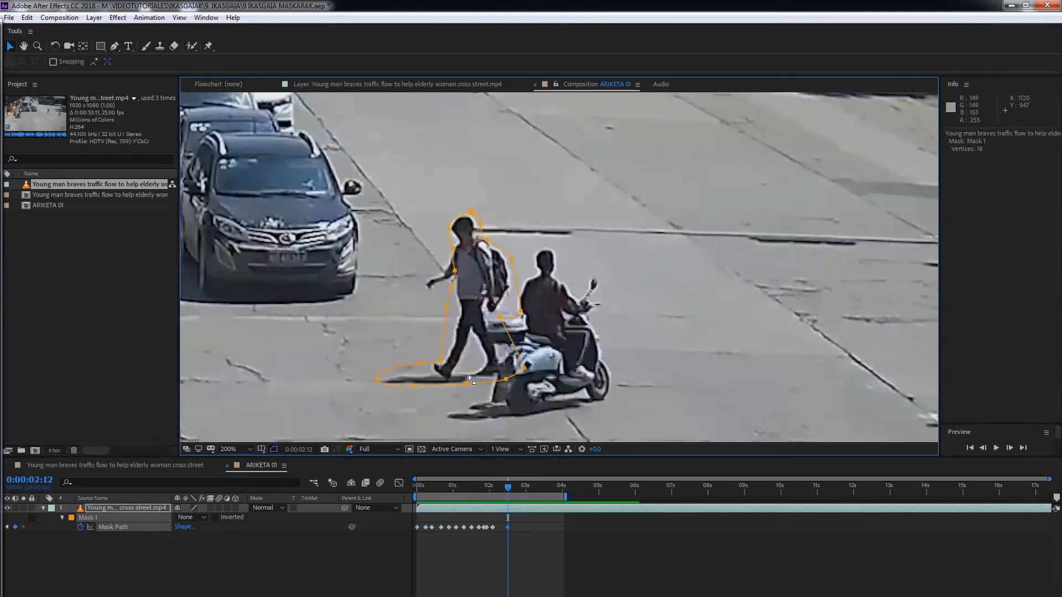
left_click_drag(455, 271, 436, 276)
left_click_drag(525, 368, 516, 368)
left_click_drag(520, 312, 514, 300)
- Refine the mask at 0:00:02:07 and move it onto the man at 0:00:02:18
left_click(500, 487)
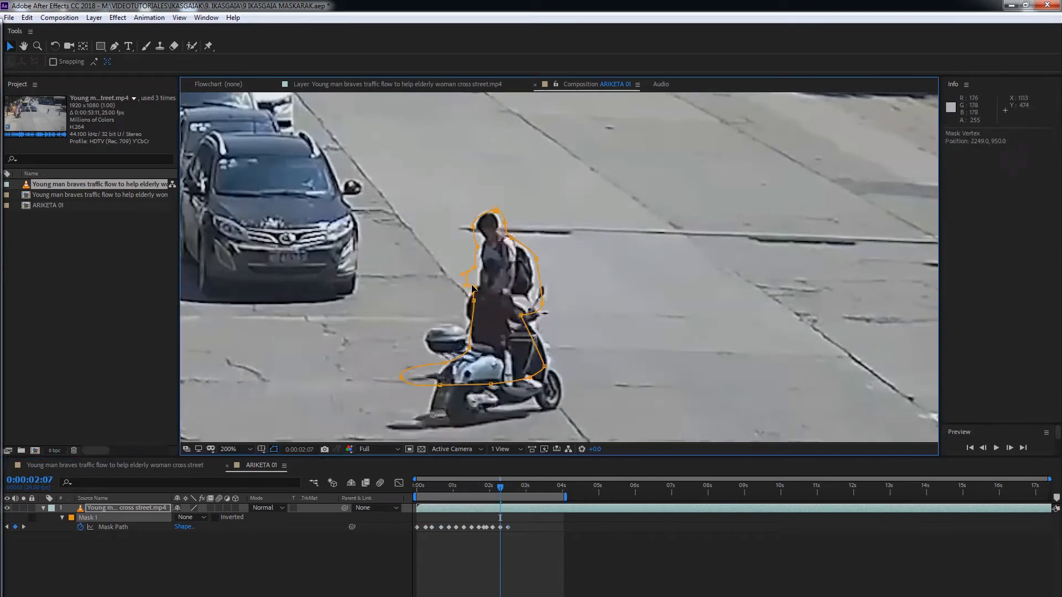
left_click_drag(500, 486, 516, 487)
double_click(449, 340)
left_click_drag(402, 323, 369, 322)
double_click(370, 326)
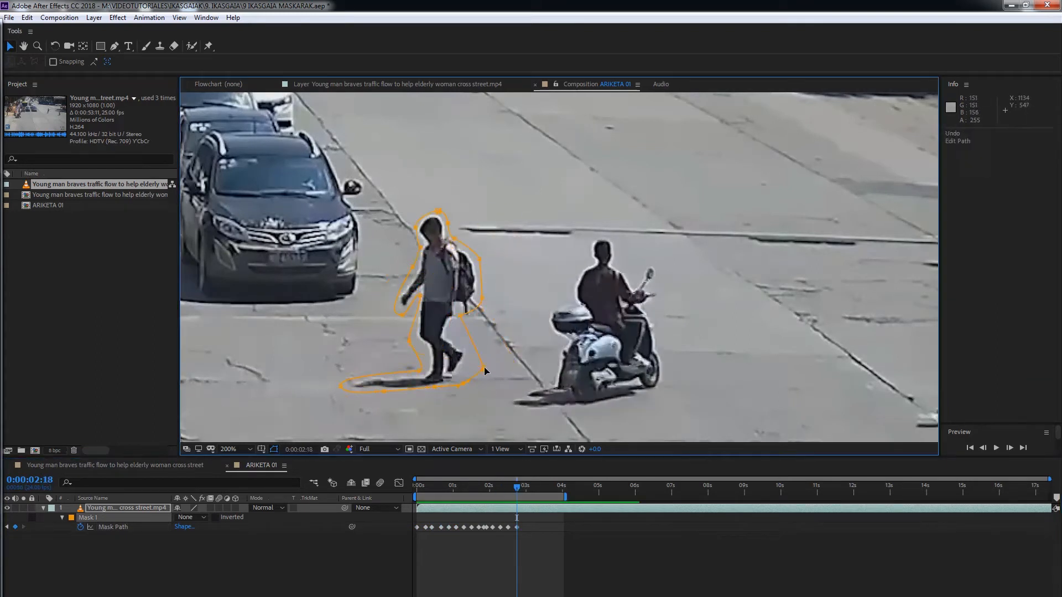
- Correct the mask around the man's arm and hand on the in-between frames up to 0:00:02:09
left_click(505, 488)
left_click_drag(455, 282, 464, 283)
left_click(496, 488)
left_click(502, 488)
scroll(497, 265, "up", 1)
left_click_drag(379, 354, 358, 360)
- Advance frame by frame from 0:00:02:09 and pull the mask outward beside the man's forward hand
key("Page_Down")
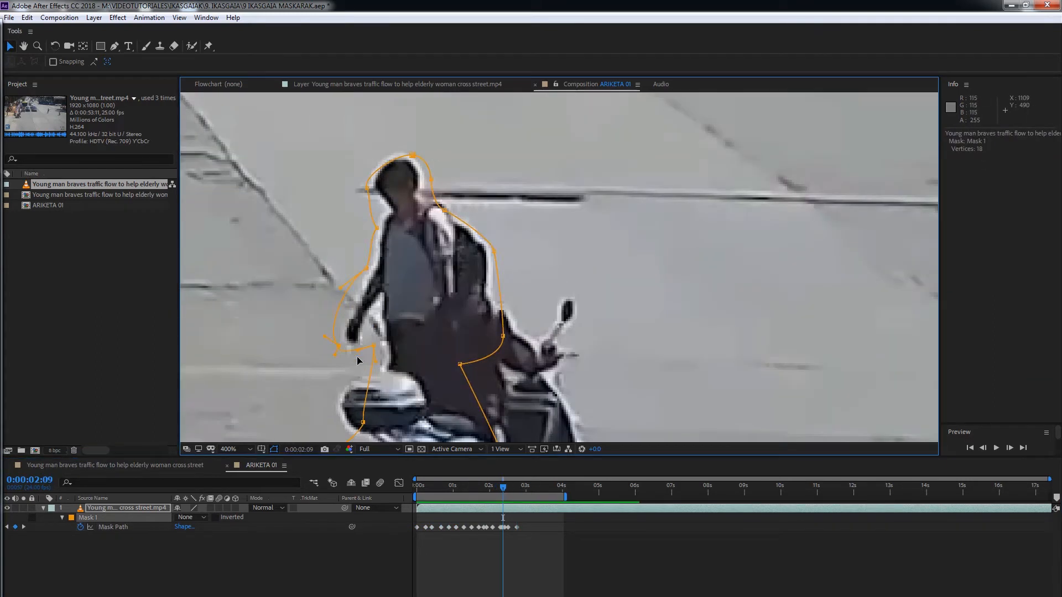
key("Page_Down")
key("Page_Down")
key("Page_Down")
key("Page_Down")
key("Page_Down")
key("Page_Down")
left_click_drag(260, 343, 239, 345)
- Continue frame by frame to 0:00:02:19 and adjust the mask's upper outline near the man's head
key("Page_Down")
key("Page_Down")
key("Page_Down")
key("Page_Down")
left_click_drag(317, 155, 318, 158)
left_click_drag(384, 434, 425, 264)
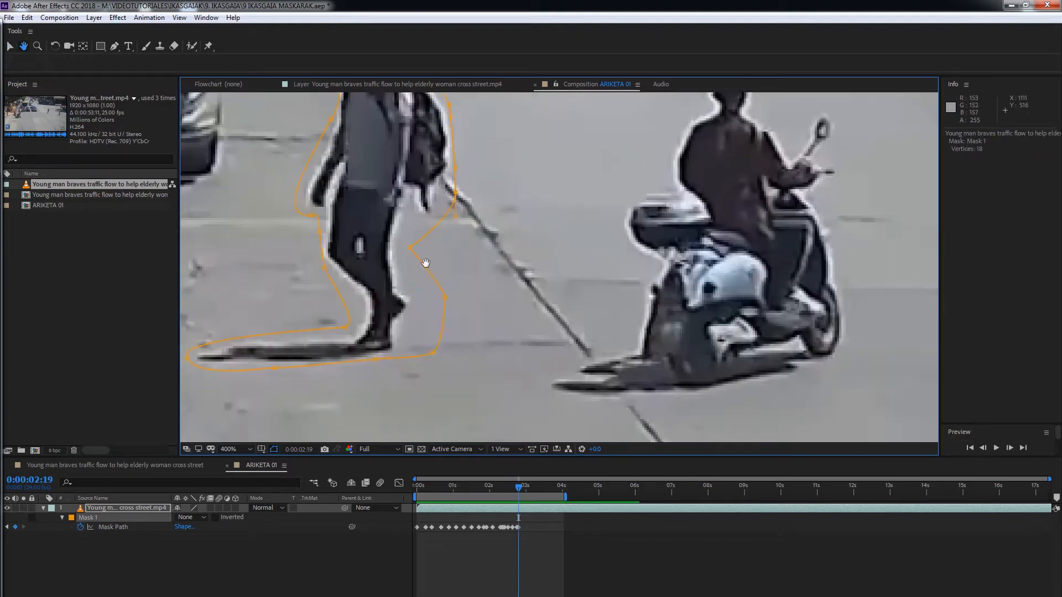
- Go to 0:00:03:05 and move the mask as a whole onto the man in front of the dark car
key("Page_Down")
left_click(533, 487)
left_click_drag(310, 166, 596, 304)
double_click(591, 230)
left_click_drag(591, 231, 469, 242)
double_click(463, 243)
- Reshape the mask at 0:00:03:05 to follow the man's front side, backpack and legs
left_click_drag(442, 336, 465, 316)
left_click_drag(450, 352, 463, 359)
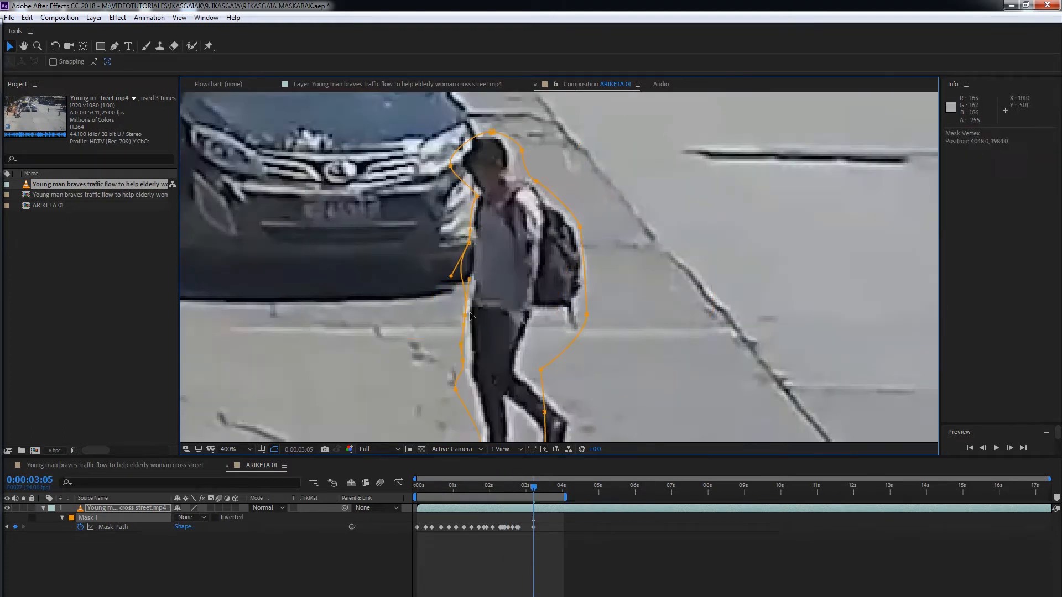
left_click_drag(540, 368, 535, 321)
left_click_drag(544, 411, 522, 367)
left_click_drag(544, 388, 486, 401)
- Adjust the mask's vertices around the man's torso, backpack and rear leg at 0:00:02:23
left_click(524, 487)
left_click_drag(464, 288, 458, 289)
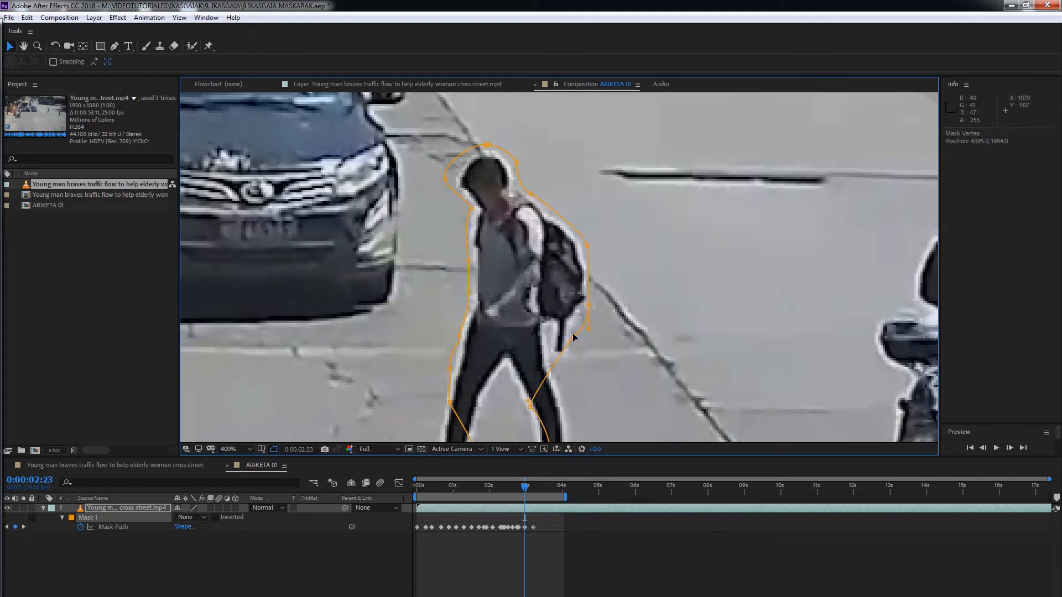
left_click_drag(574, 337, 613, 221)
left_click_drag(595, 398, 569, 450)
- Refine the mask outline on the in-between frames from 0:00:02:23 to 0:00:03:05
left_click(531, 488)
left_click_drag(476, 232, 482, 297)
left_click_drag(442, 214, 435, 217)
left_click_drag(431, 338, 480, 222)
key("z")
left_click(560, 375, "alt")
left_click(528, 488)
key("s")
left_click(527, 488)
key("n")
key("v")
left_click_drag(520, 326, 512, 324)
- Fit the mask around the man's backpack and arm at 0:00:03:22 and step back to check the frames to 0:00:03:19
left_click_drag(528, 488, 536, 488)
key("space")
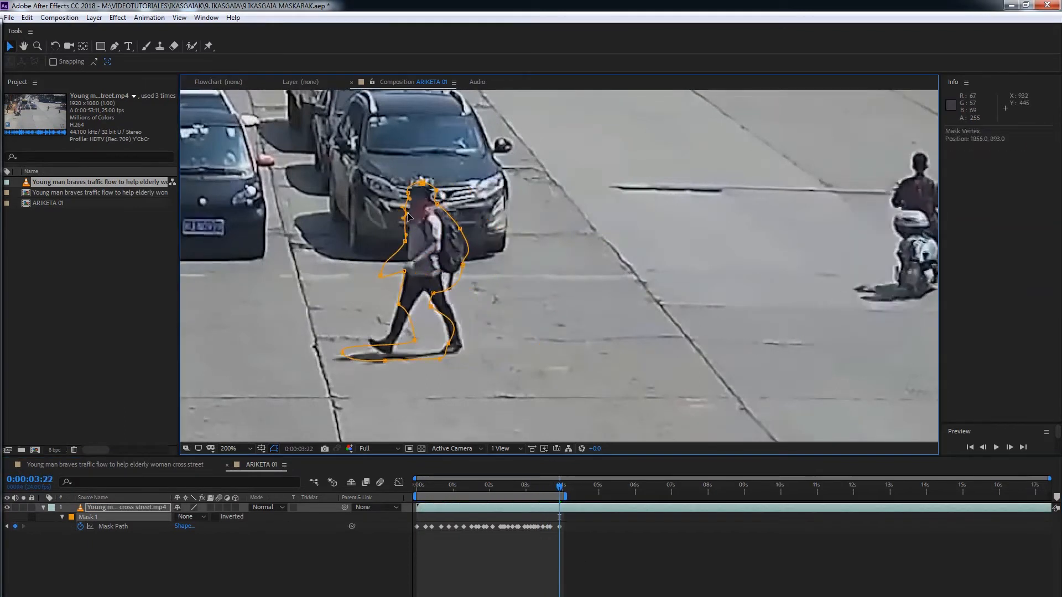
left_click_drag(459, 229, 446, 225)
left_click_drag(406, 254, 391, 254)
key("Page_Up")
key("Page_Up")
key("Page_Up")
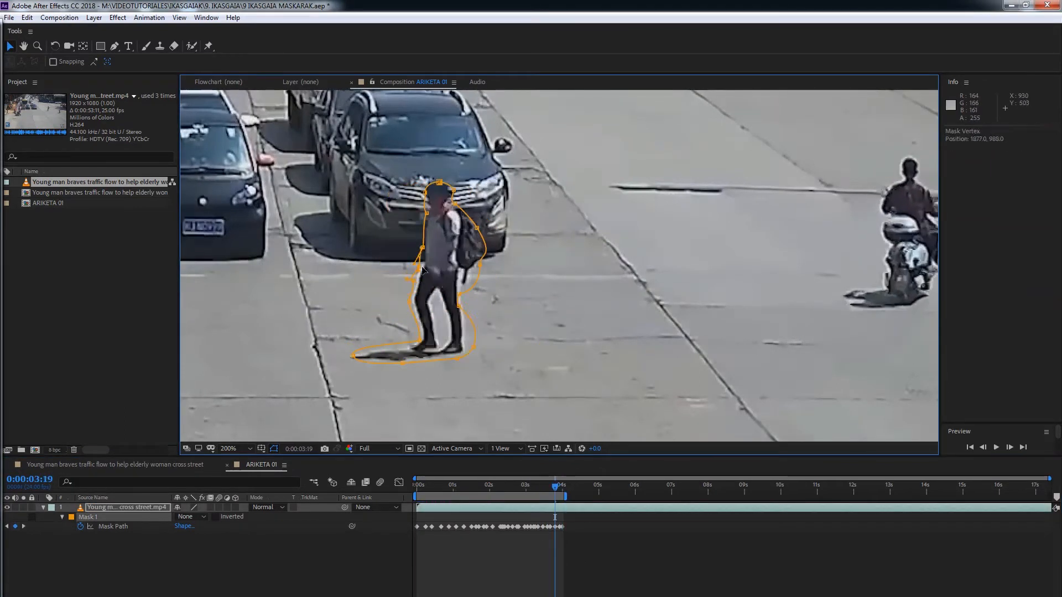
- Return to the first frame and preview how the animated mask follows the man
left_click_drag(429, 487, 387, 504)
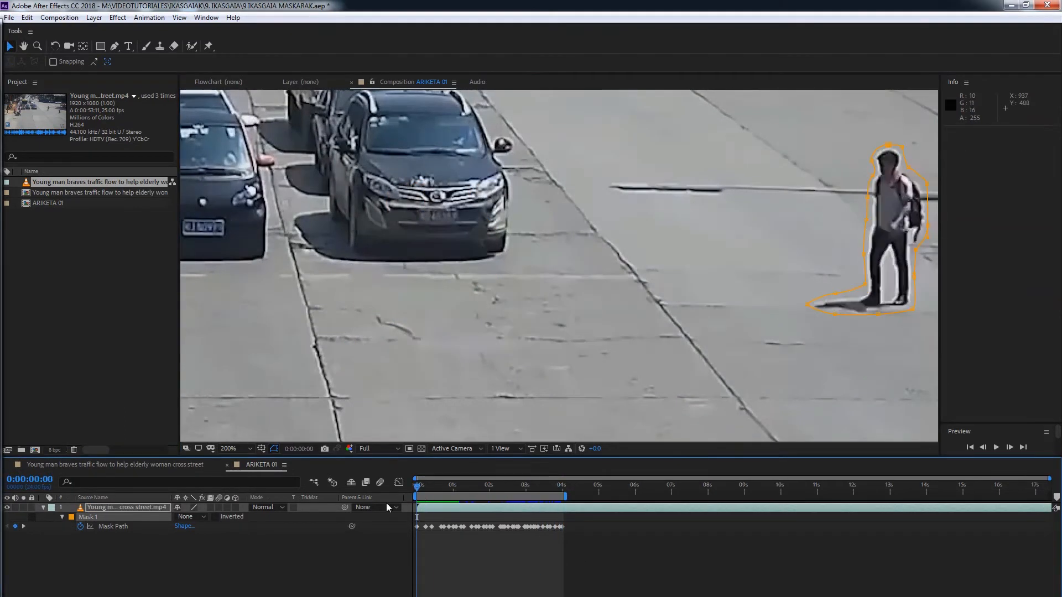
key("space")
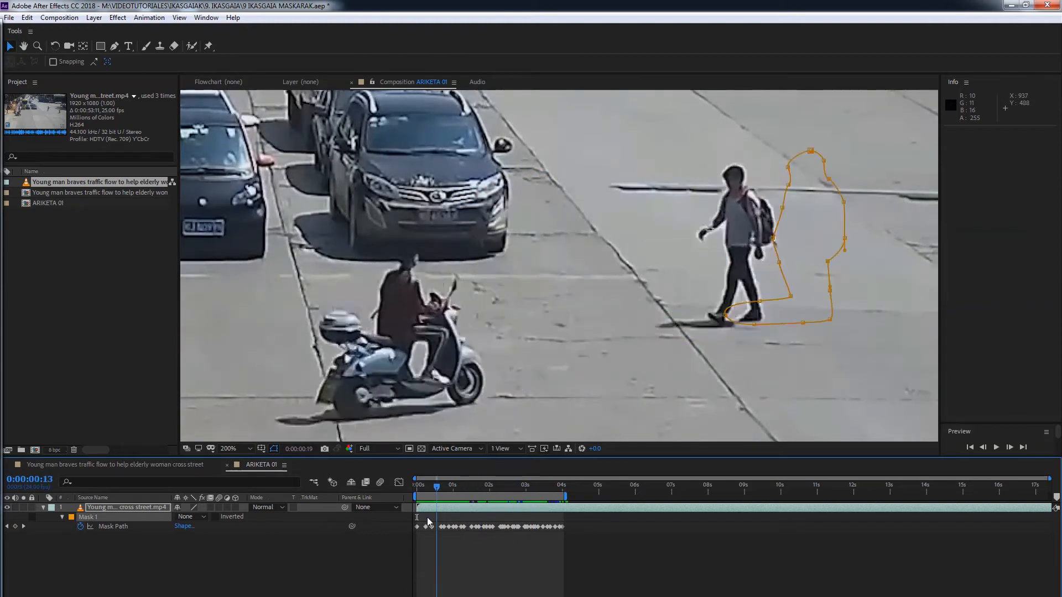
key("space")
- Set the mask's mode to Subtract and preview the man's cutout
left_click(202, 518)
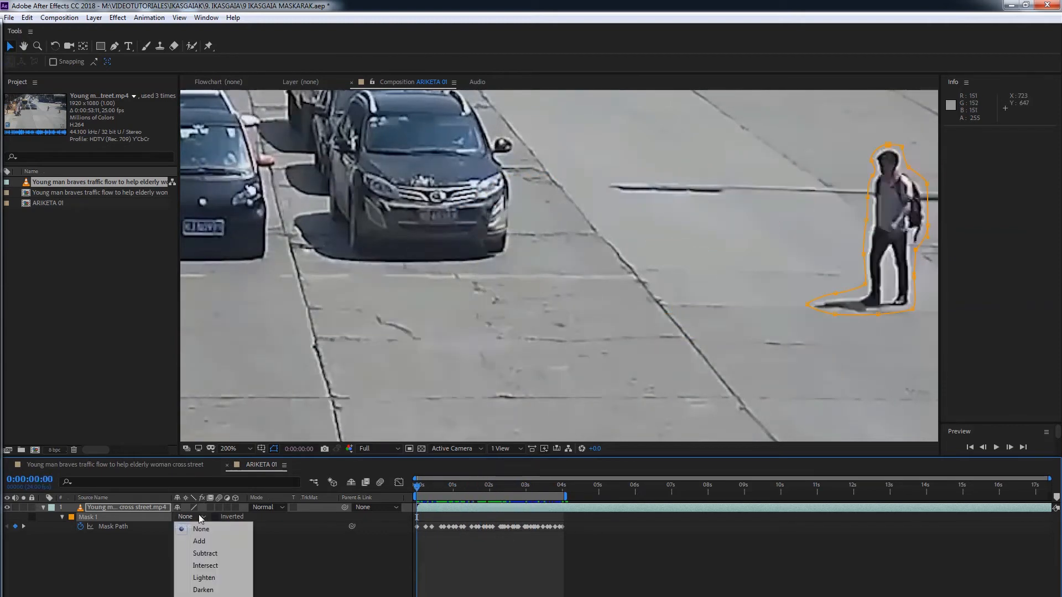
left_click(200, 555)
key("space")
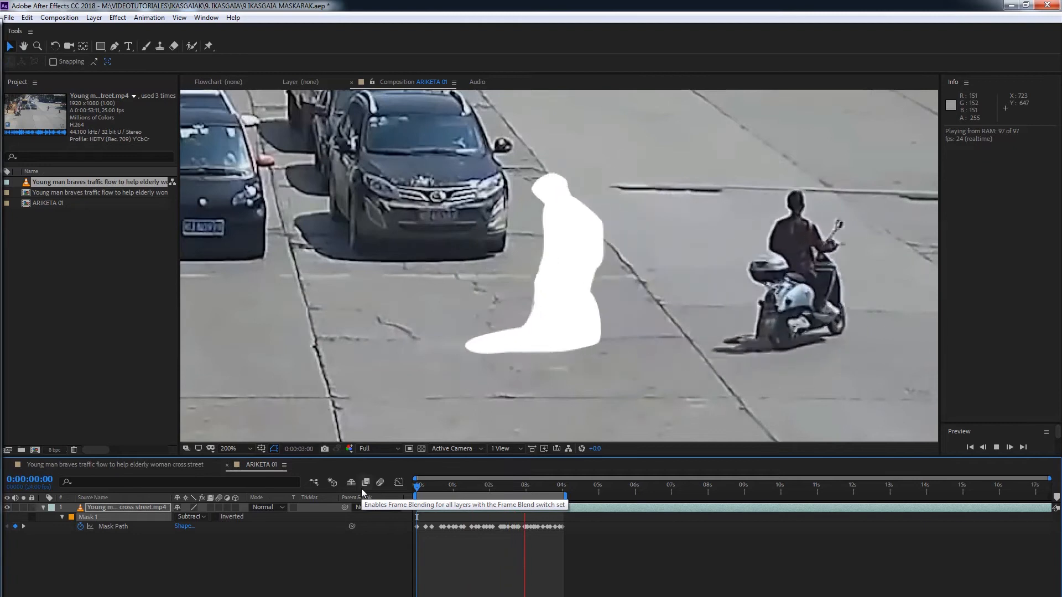
- Extend the mask at 0:00:03:16 so it covers the tip of the man's shadow, and check nearby frames
left_click(531, 487)
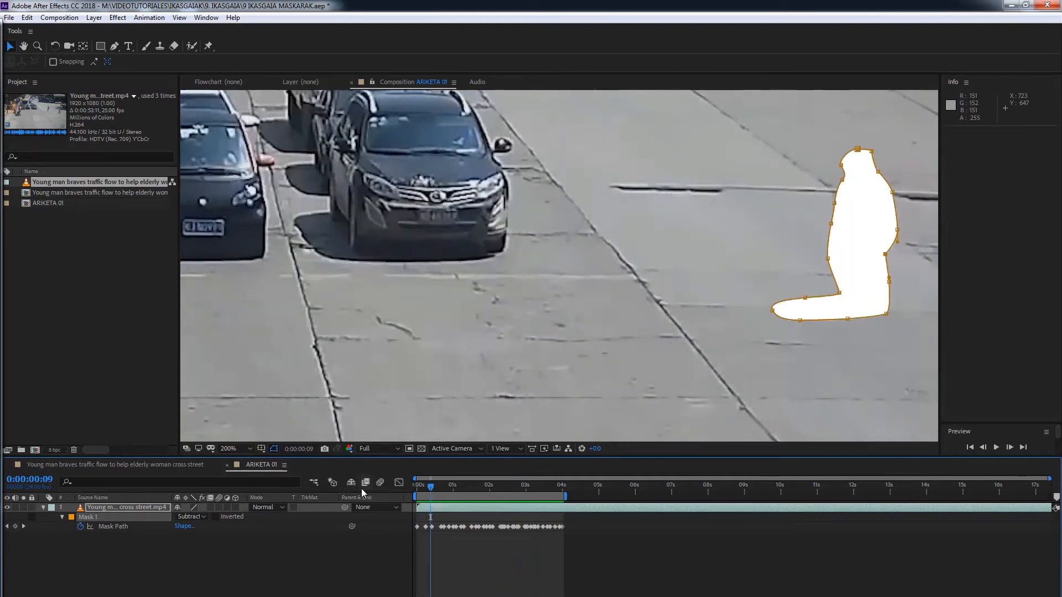
left_click_drag(533, 490, 550, 489)
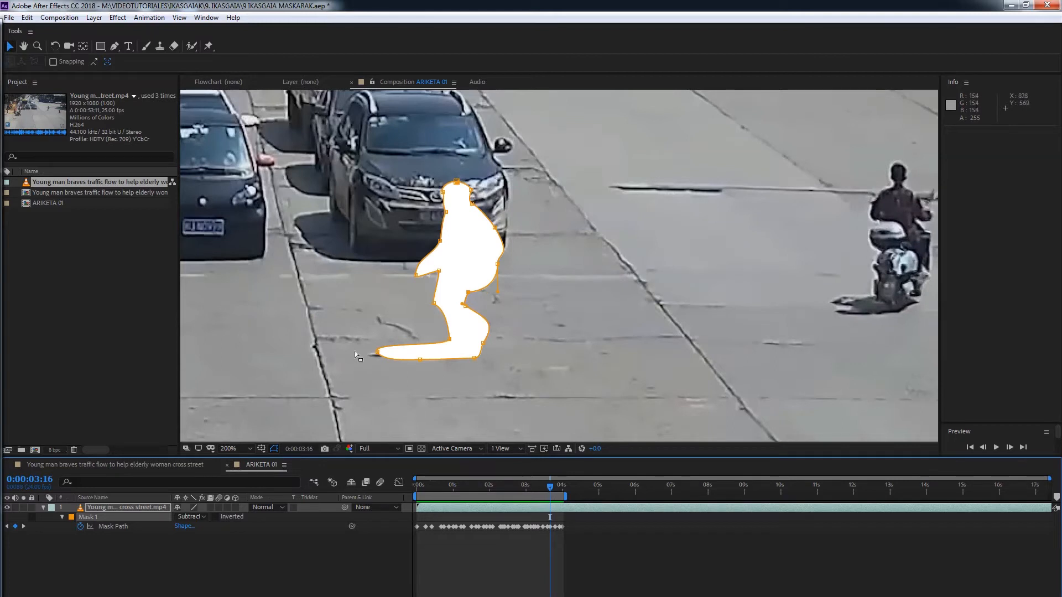
left_click_drag(378, 351, 365, 352)
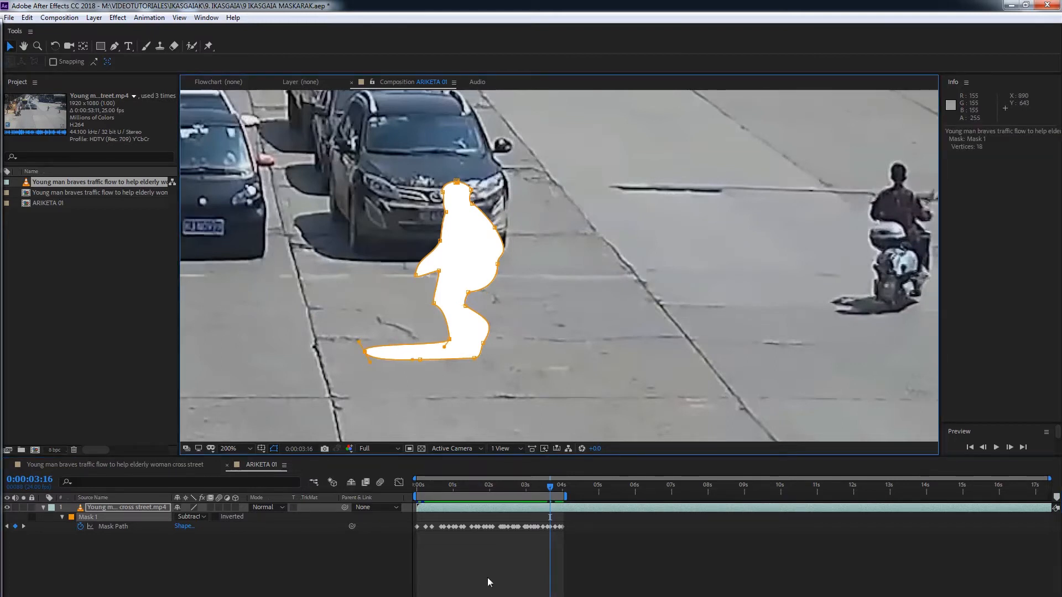
left_click_drag(561, 494, 556, 490)
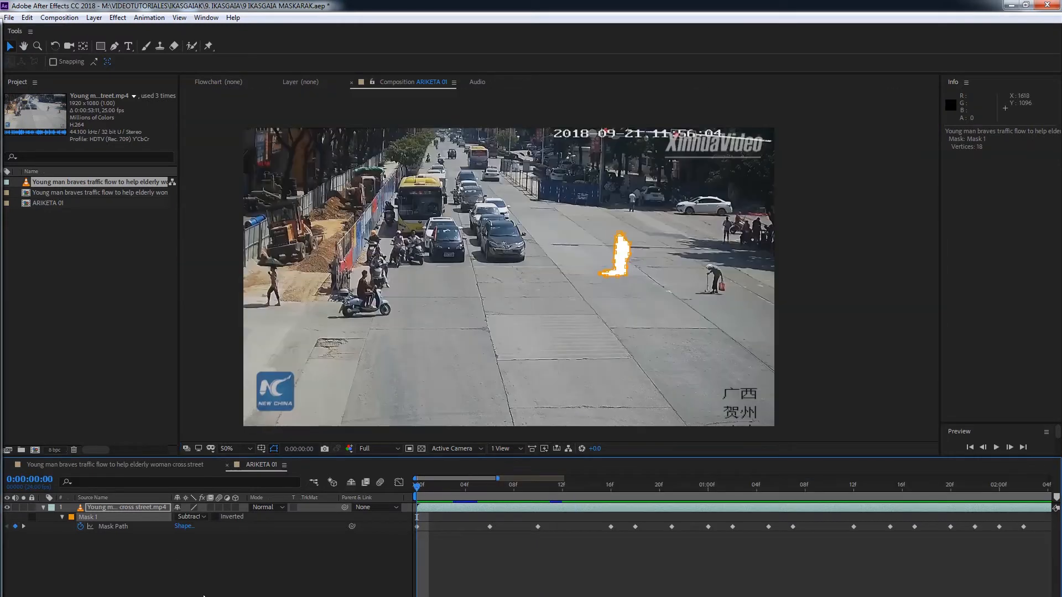
- Set the mask's mode to None and return to the first frame
left_click(196, 518)
left_click(198, 530)
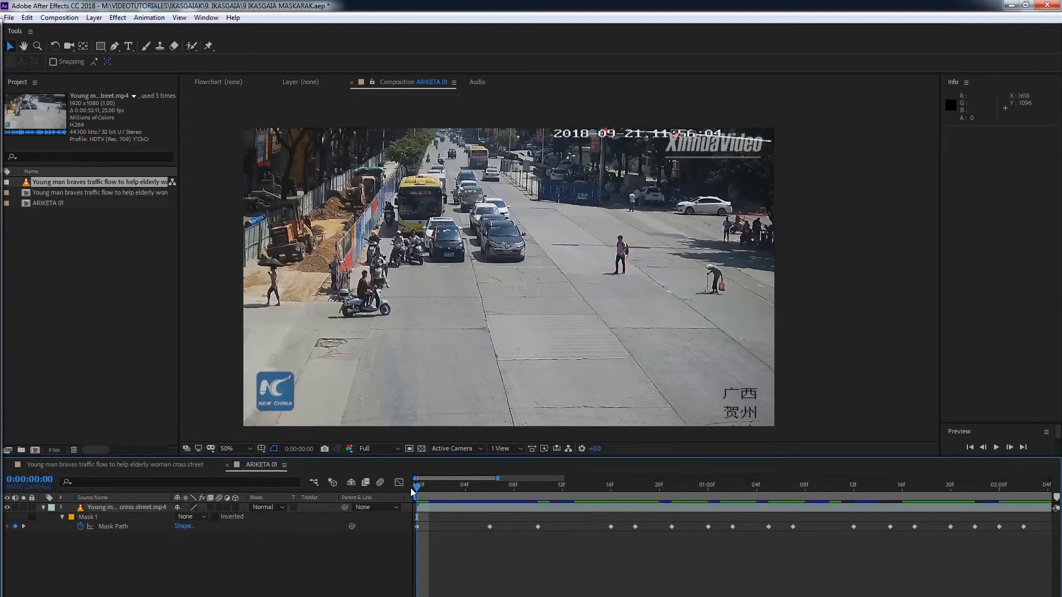
left_click_drag(419, 485, 185, 486)
- Add the street-crossing video above the masked layer and duplicate the added layer
left_click(128, 508)
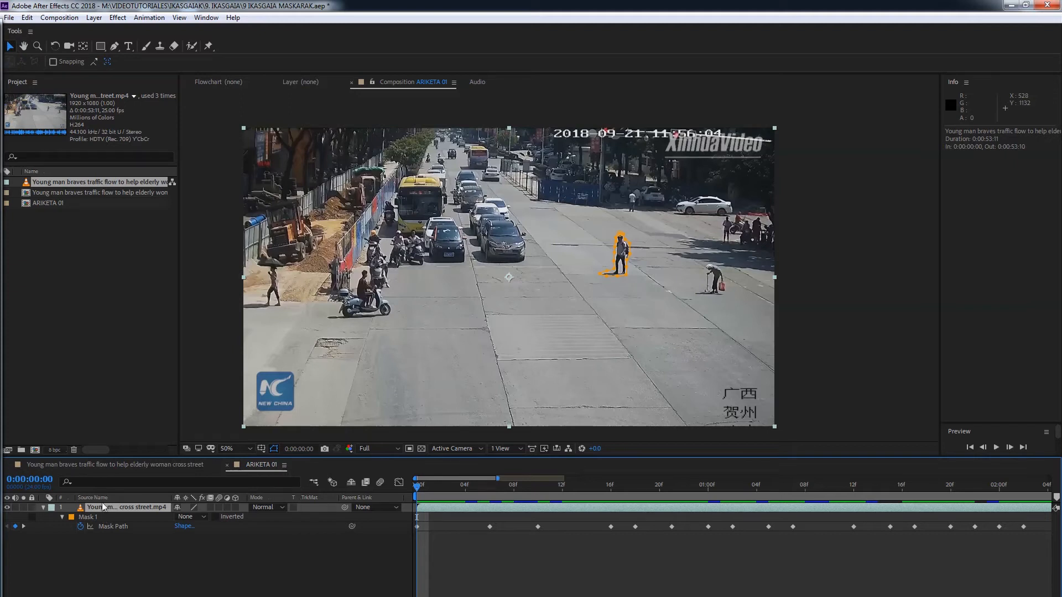
left_click_drag(87, 181, 82, 510)
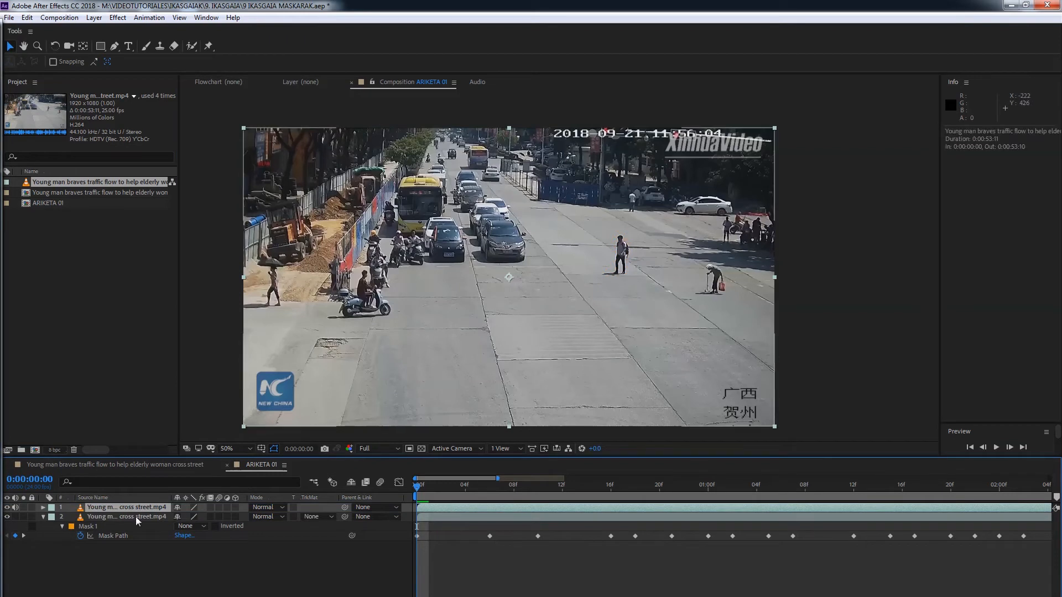
key("ctrl+d")
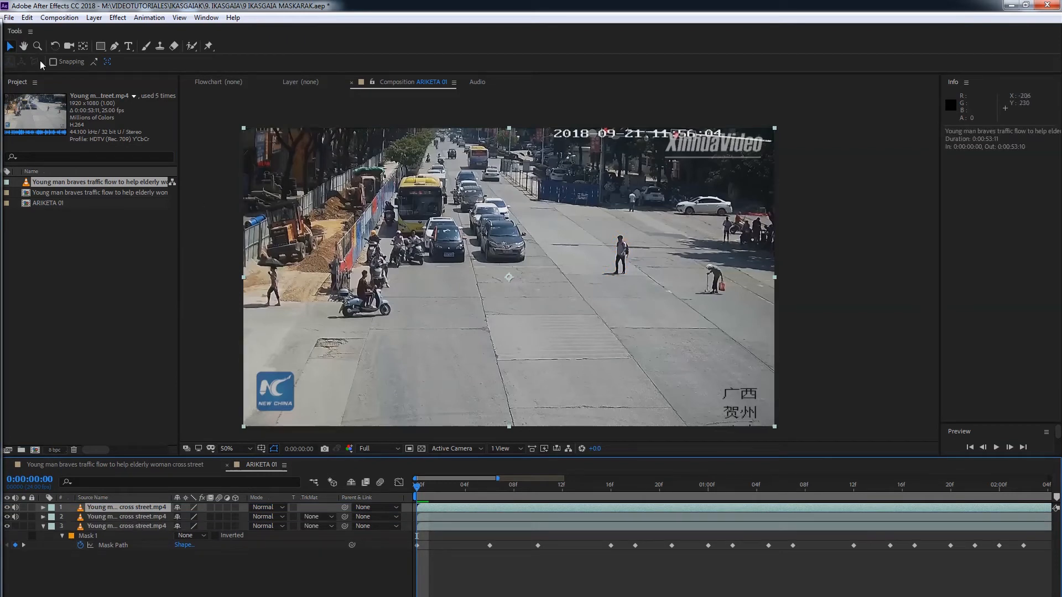
- Draw a loose six-point mask around the walking man on the uppermost footage layer and mute the footage copies' audio
left_click(117, 47)
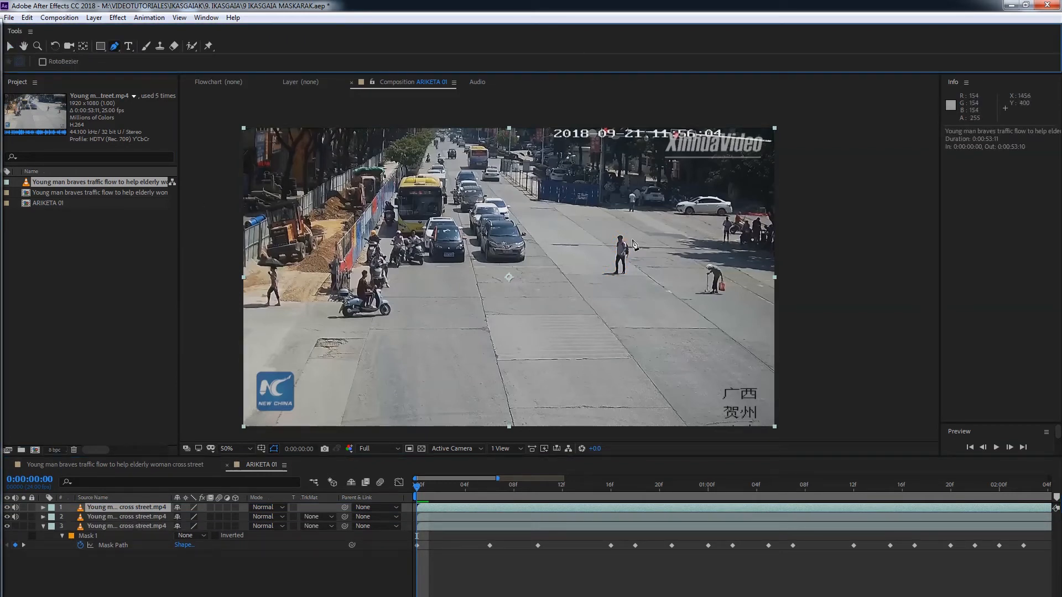
left_click(607, 252)
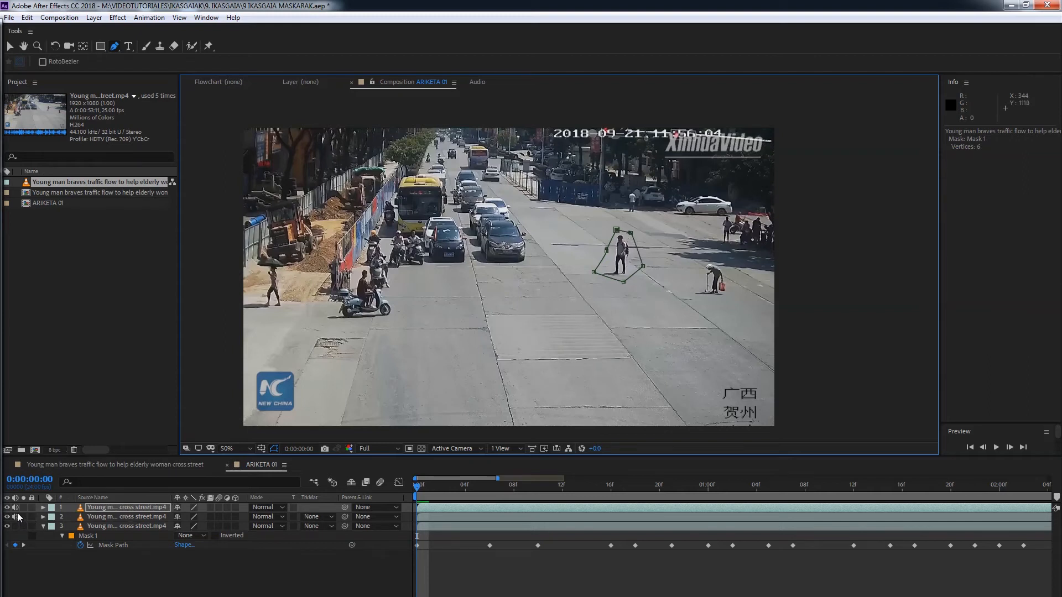
left_click(16, 516)
left_click(100, 514)
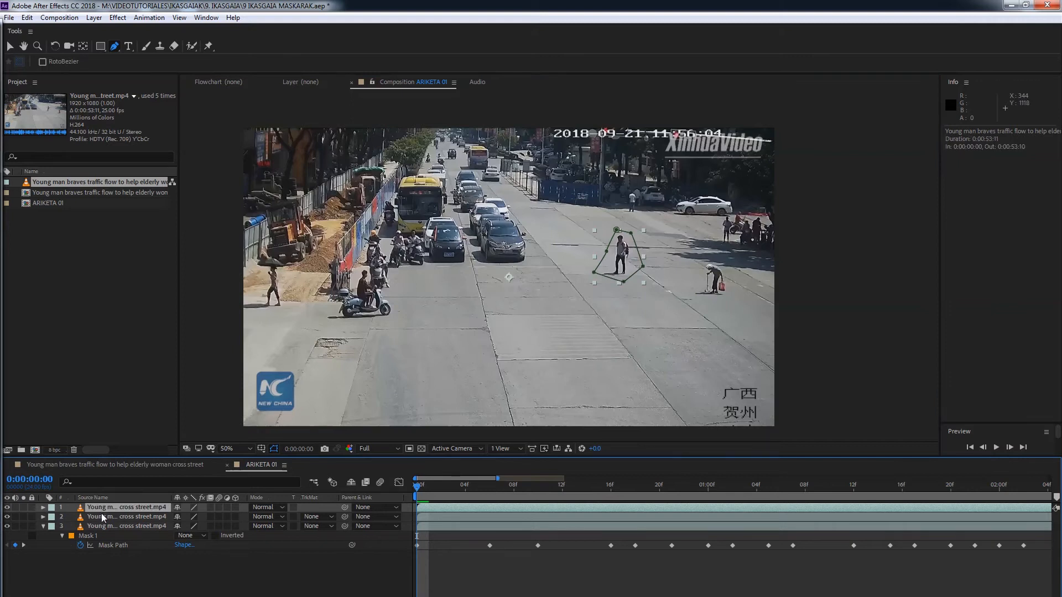
- Reveal the loose mask on the uppermost layer and set its mode to Subtract
key("ctrl+v")
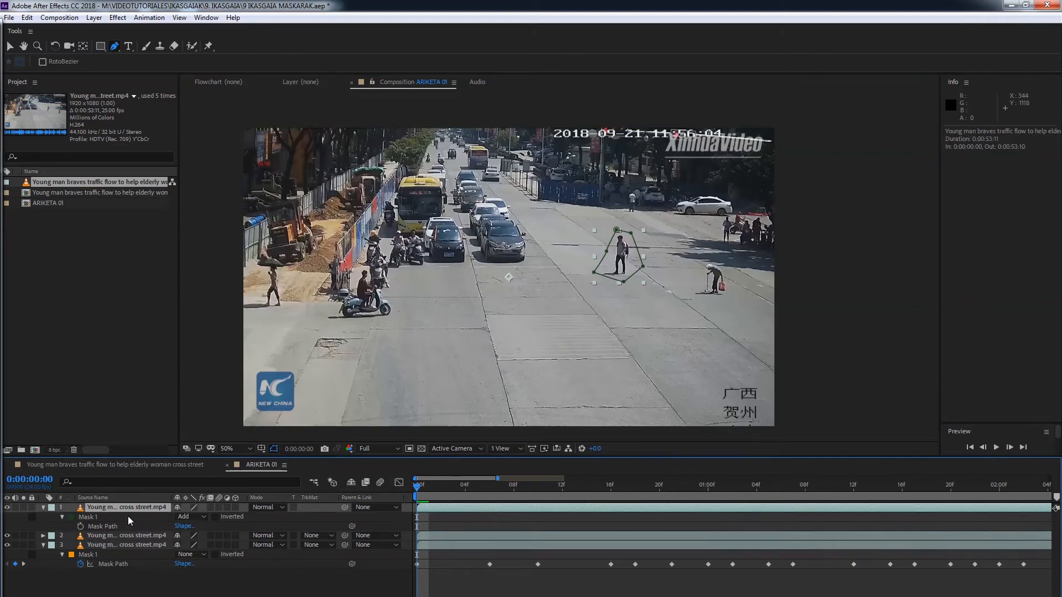
left_click(197, 519)
left_click(205, 555)
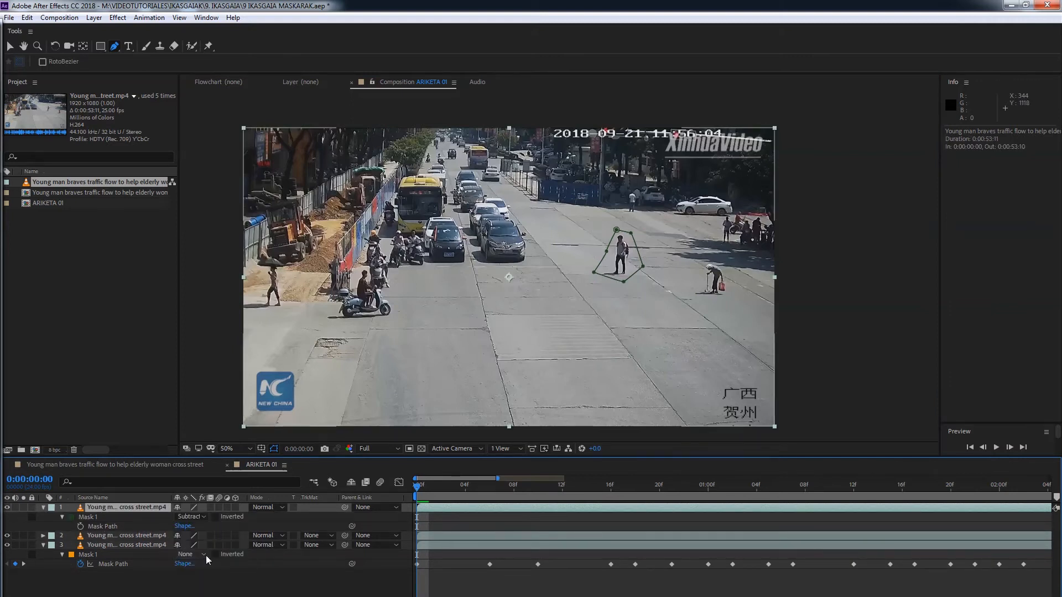
- Slide the second footage layer 0:00:01:13 earlier so empty road fills the hole around the man, and preview the result
left_click(107, 535)
left_click_drag(463, 534, 197, 514)
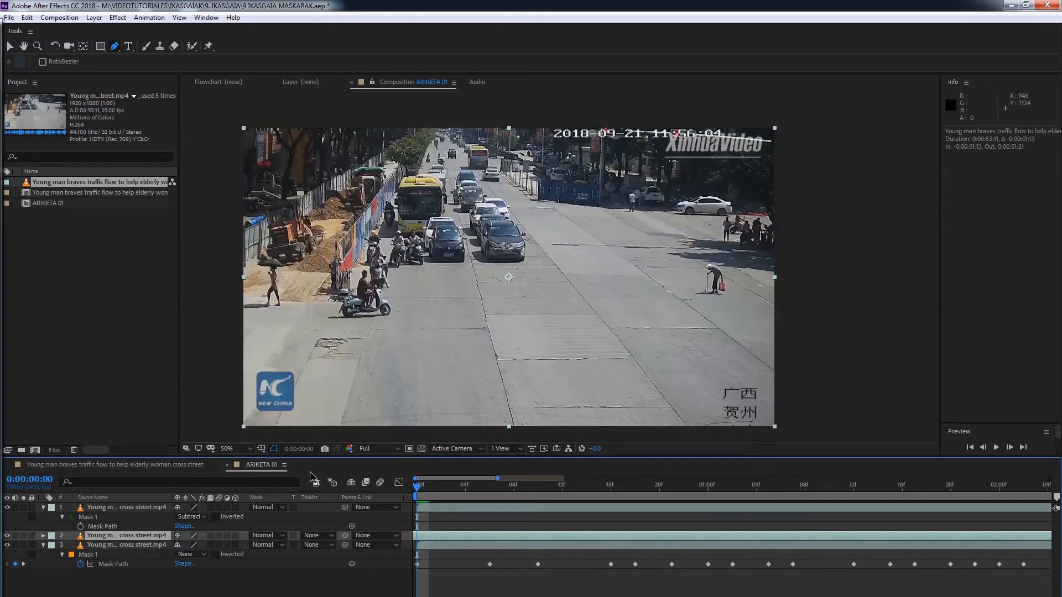
left_click(109, 509, "ctrl")
key("space")
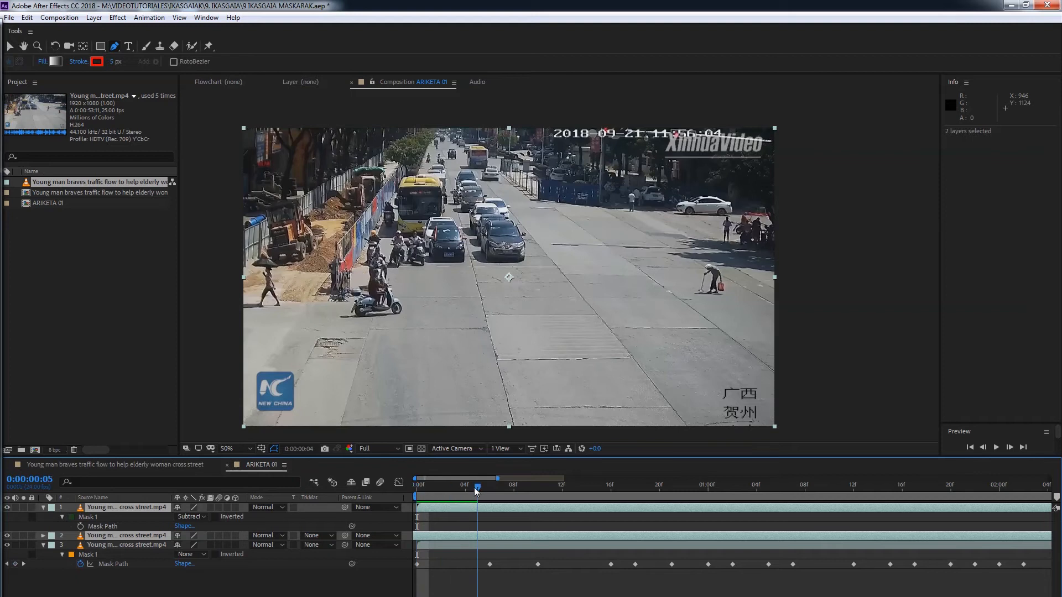
left_click_drag(607, 483, 248, 534)
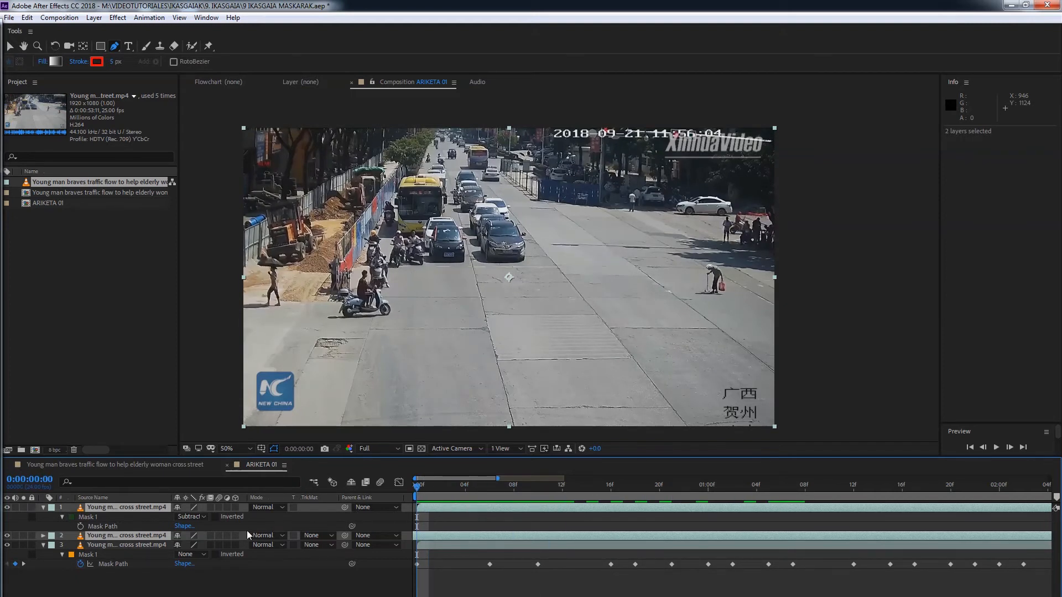
- Apply Freeze Frame to the two upper footage layers at the first frame and play the composition
right_click(147, 508)
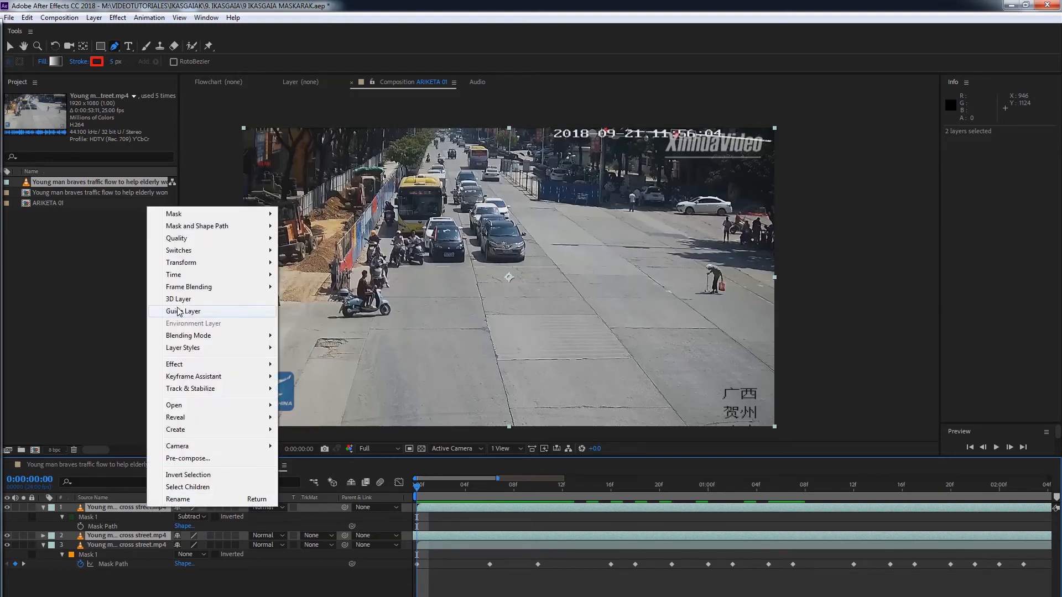
mouse_move(177, 275)
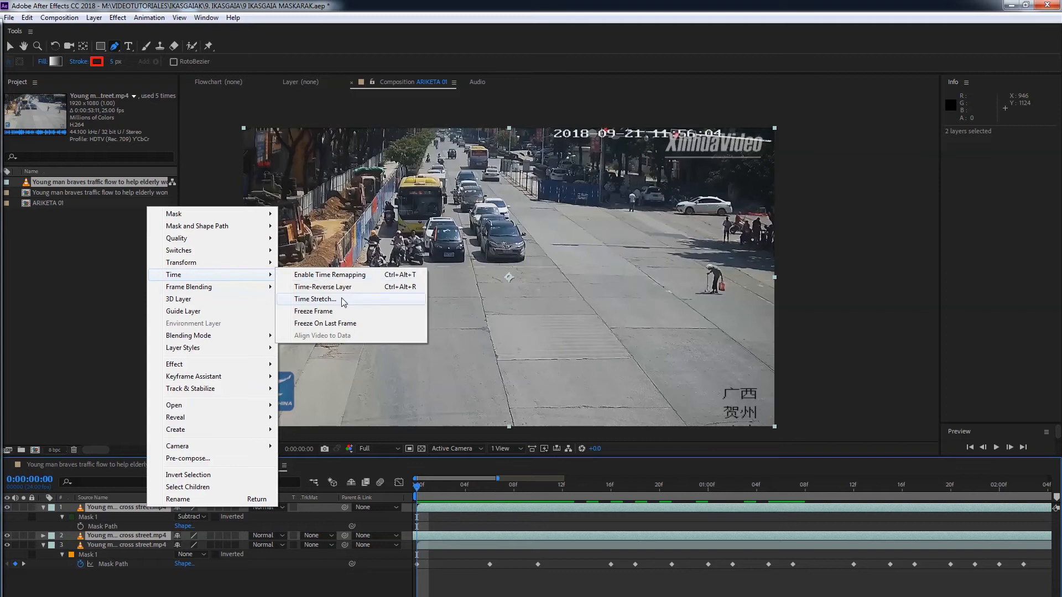
left_click(317, 313)
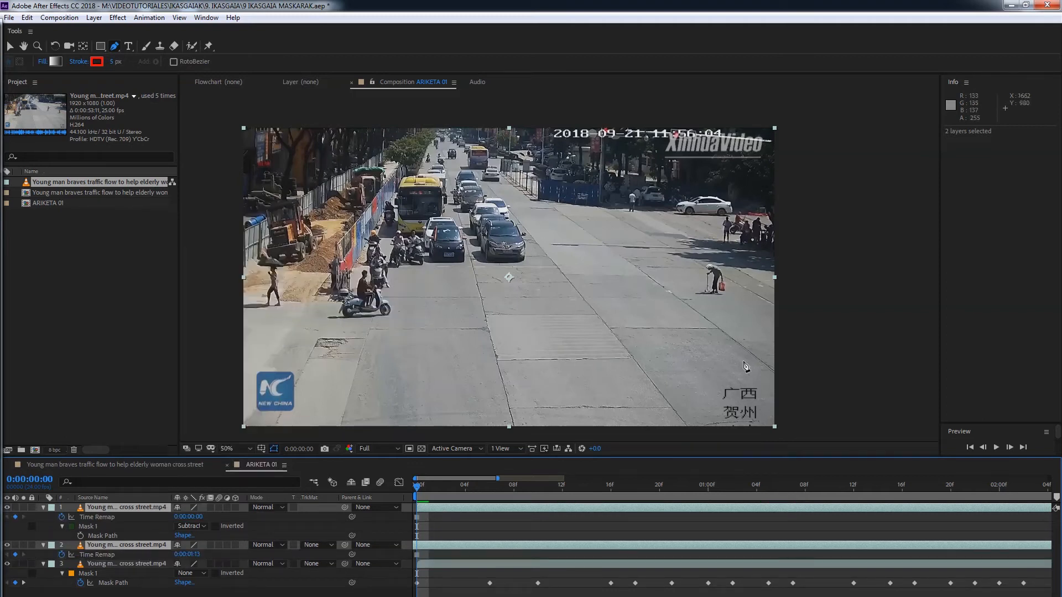
key("space")
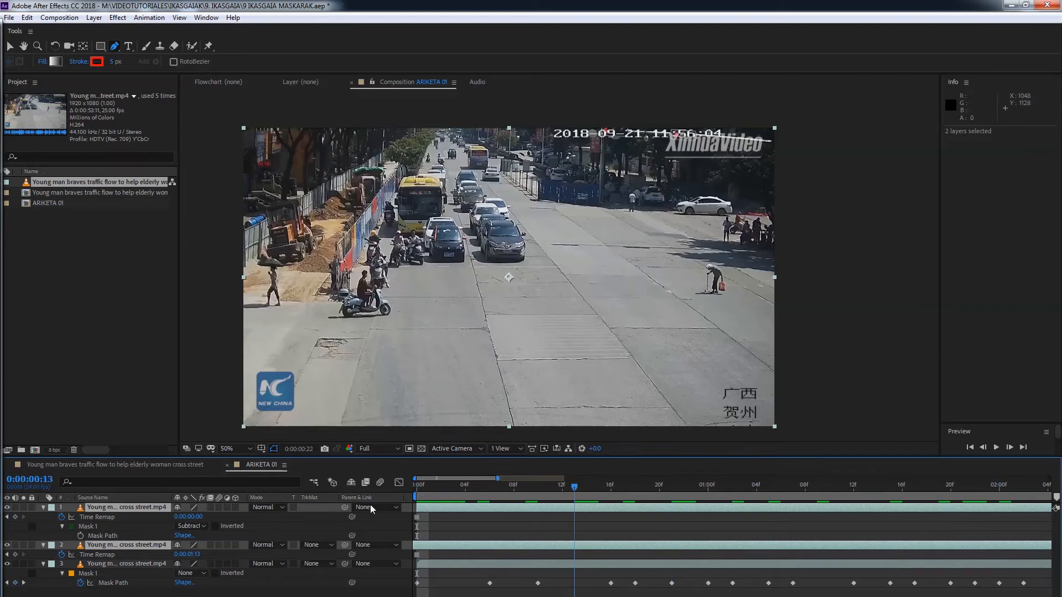
- Move the two frozen layers below the animated-mask layer and set their label colour to Fuchsia
left_click_drag(128, 508, 131, 593)
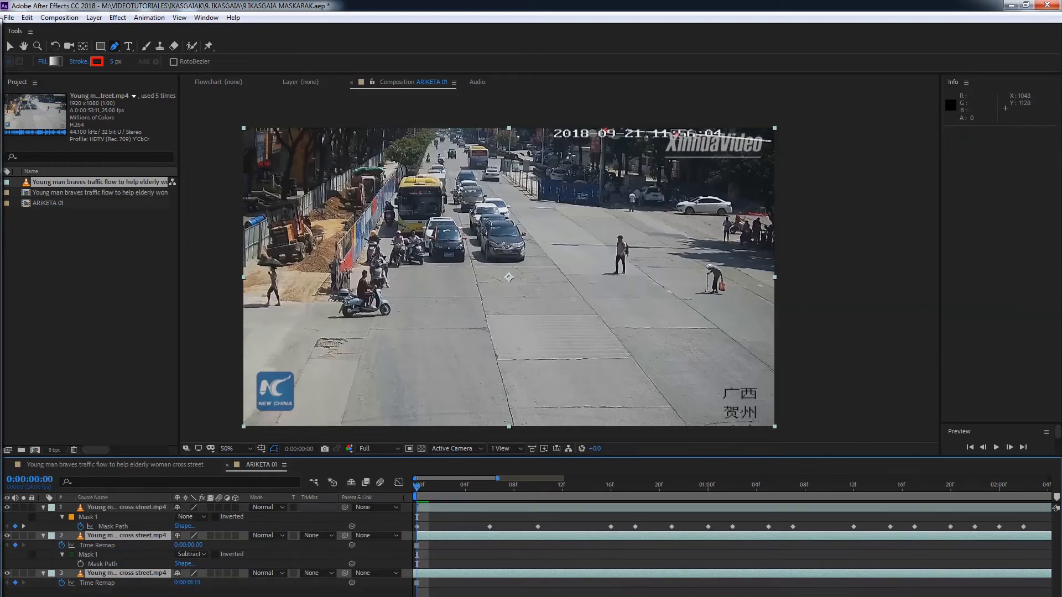
right_click(52, 536)
left_click(52, 536)
left_click(52, 536)
left_click(53, 537)
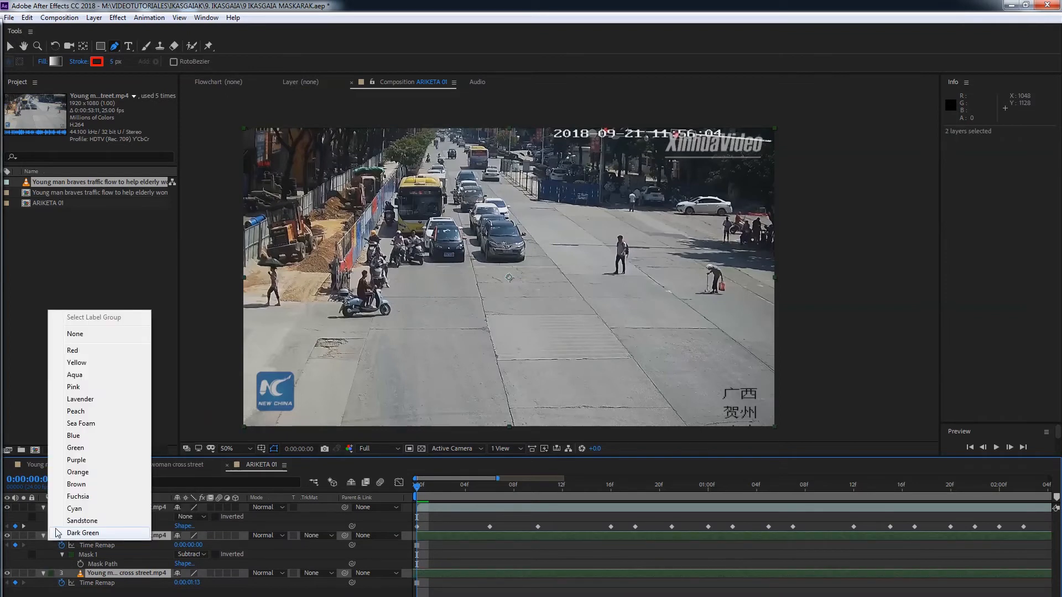
left_click(69, 497)
left_click(435, 521)
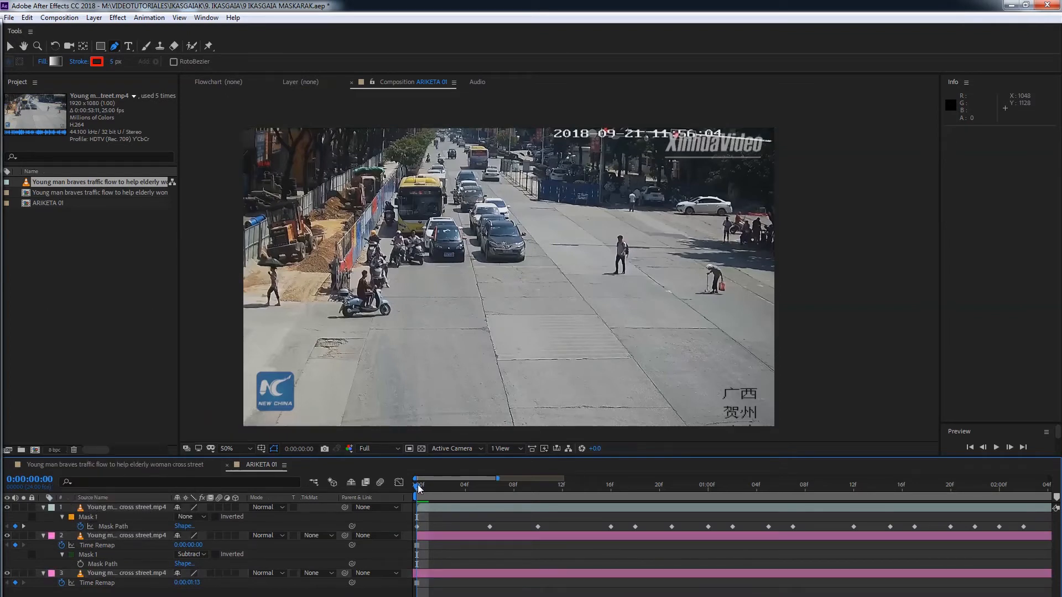
- Set the animated mask's mode to Subtract on the uppermost layer and play back the man's removal
left_click_drag(417, 486, 415, 512)
left_click(129, 520)
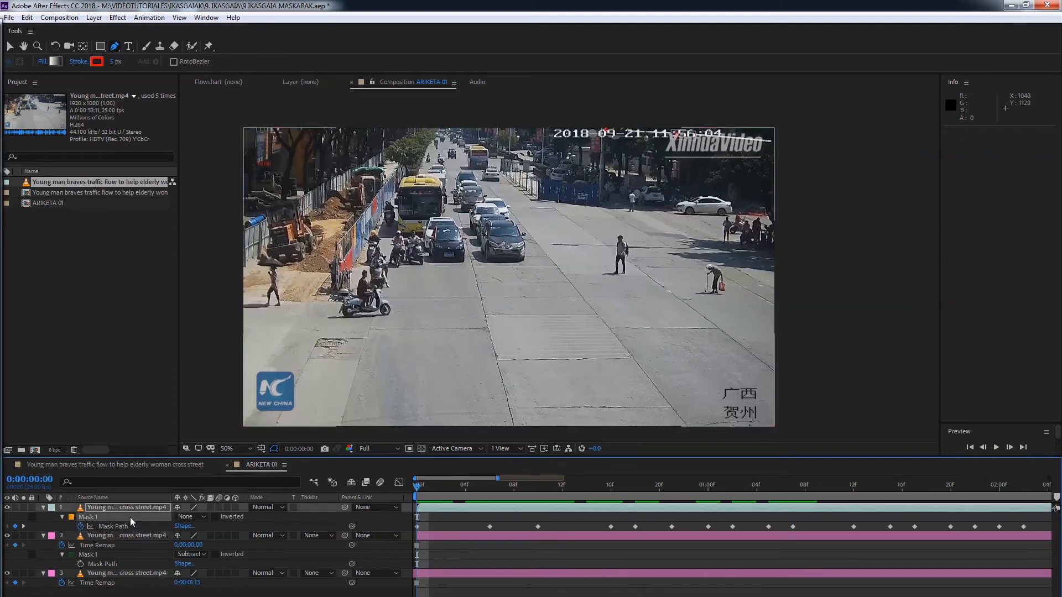
left_click(195, 517)
left_click(205, 553)
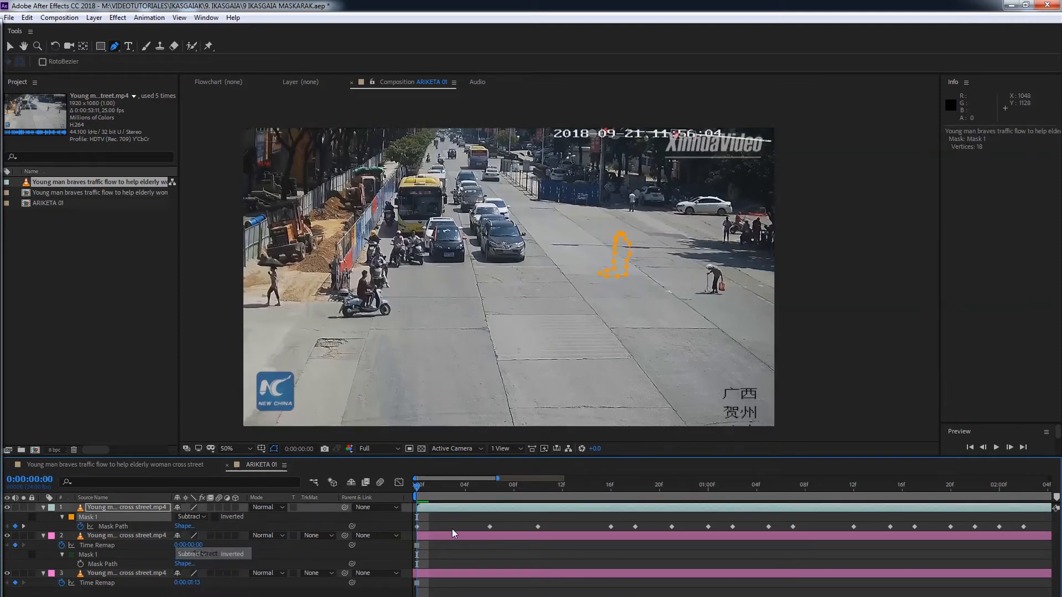
left_click(431, 540)
key("space")
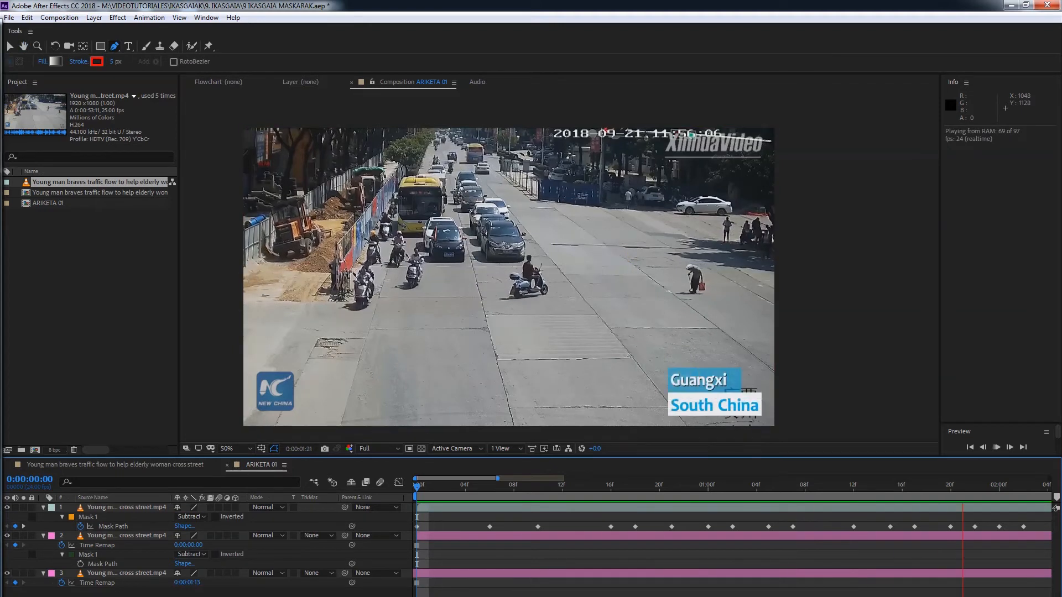
key("space")
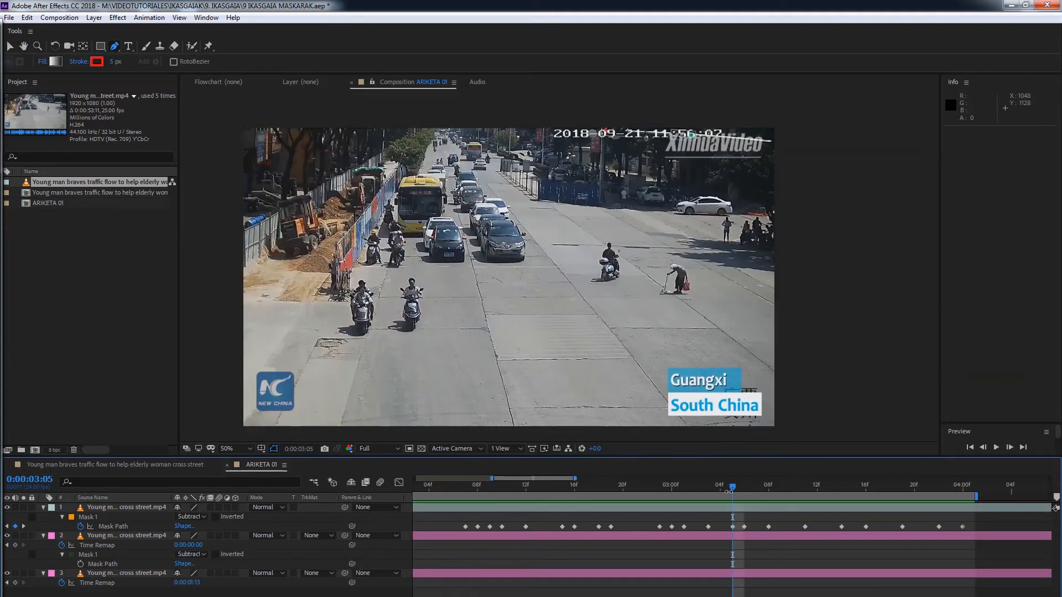
- Find where the scooter gets cut near 0:00:02:06, duplicate the animated-mask layer and delete the mask from the copy
left_click_drag(733, 487, 598, 492)
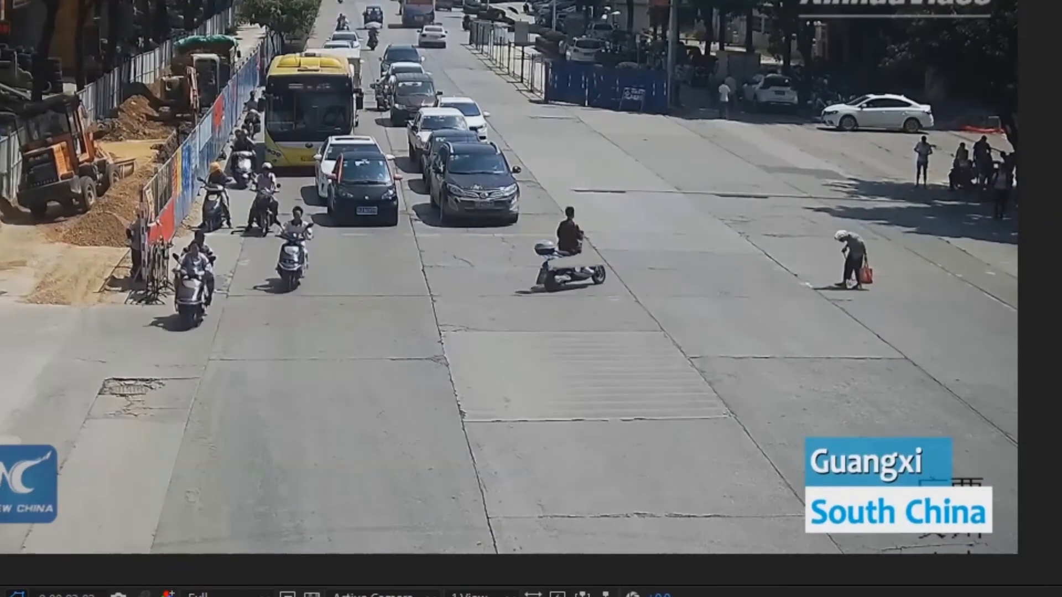
mouse_move(444, 488)
left_mouse_down()
mouse_move(598, 488)
mouse_move(445, 488)
left_mouse_up()
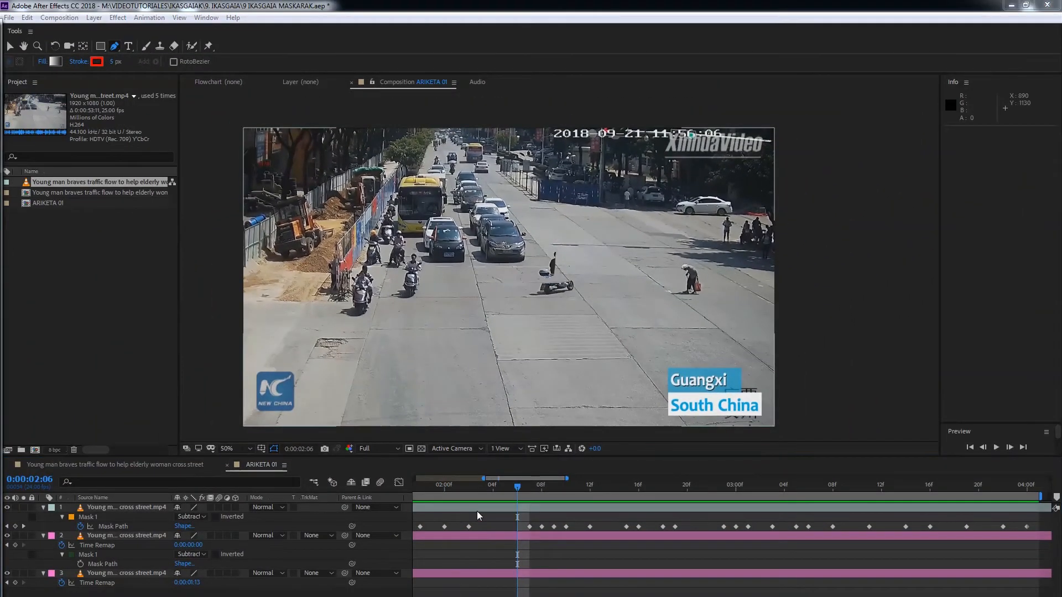
left_click(478, 506)
key("ctrl+d")
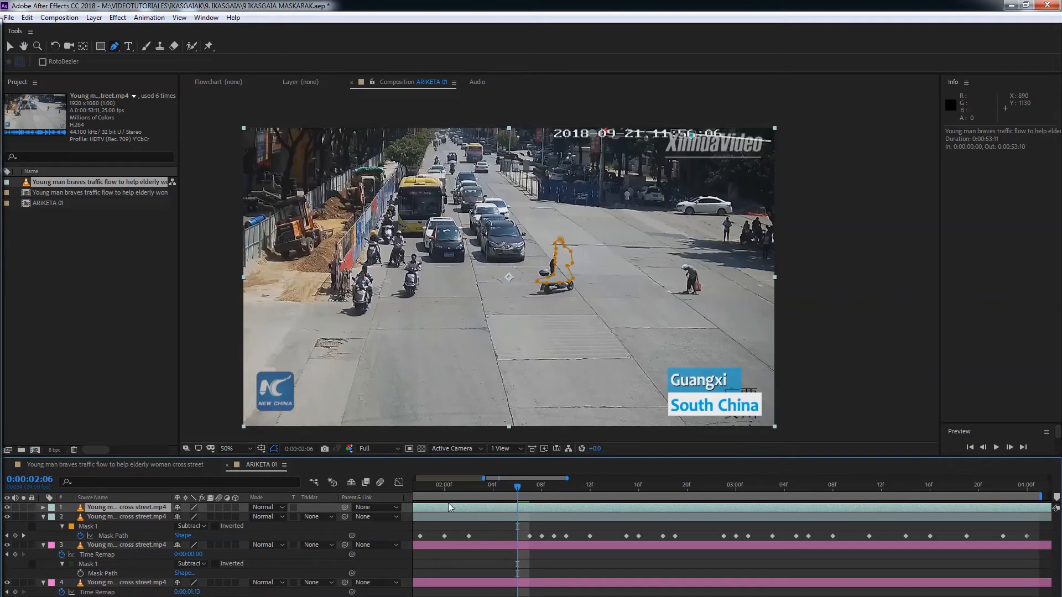
key("m")
left_click(83, 518)
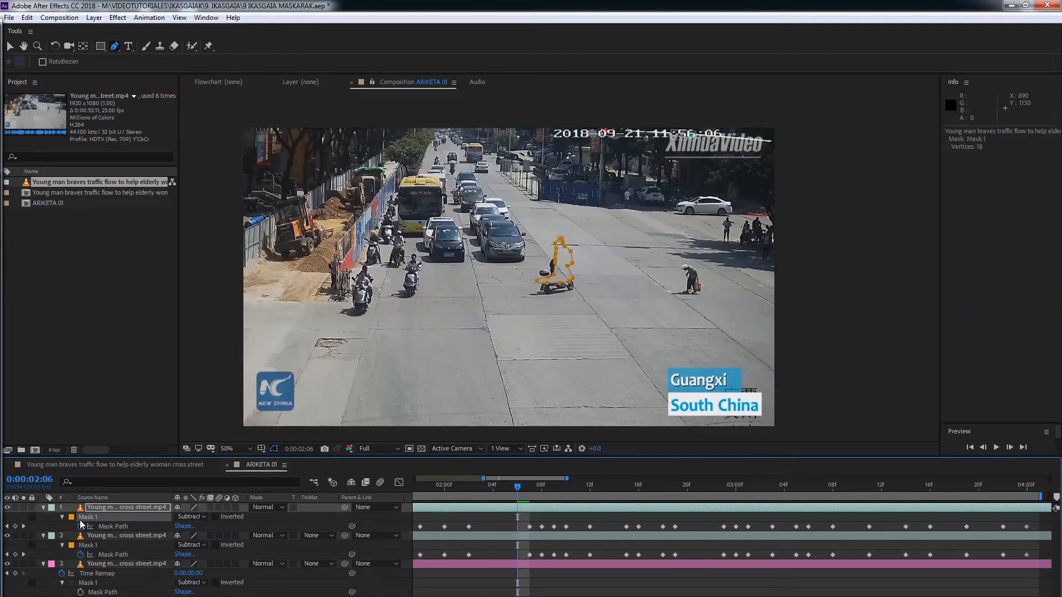
key("Delete")
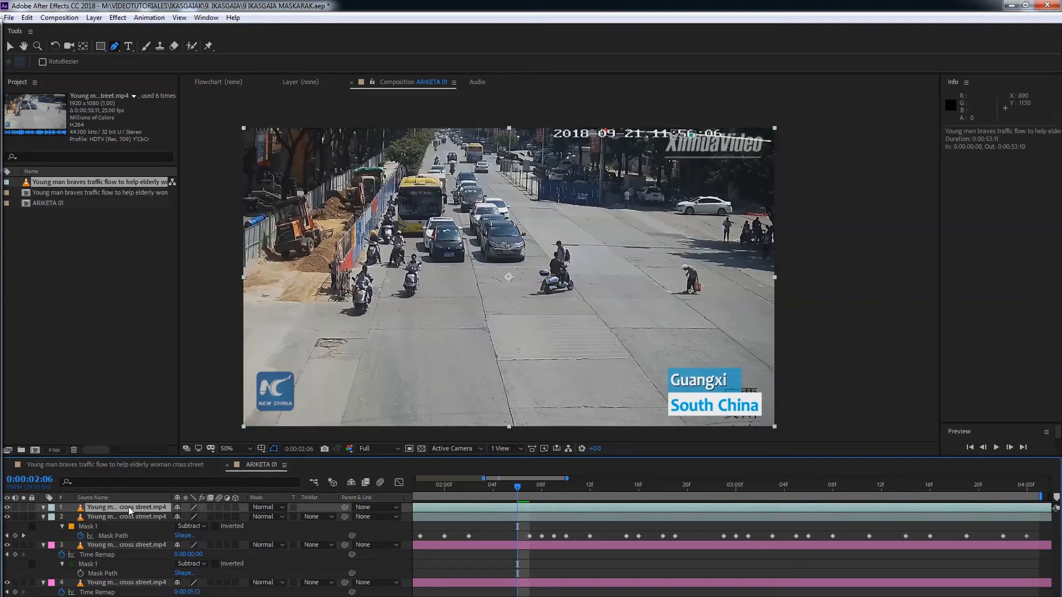
- Rename the unmasked copy MOTORRA and toggle its visibility to compare the scooter with and without it
key("Return")
type("MOTORRA")
key("Return")
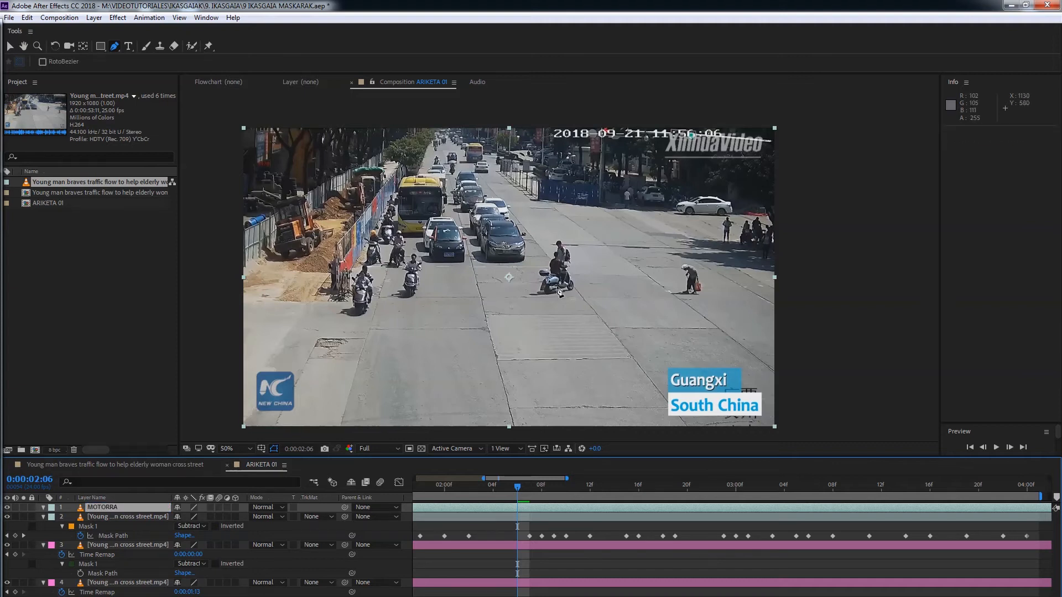
scroll(559, 292, "up", 2)
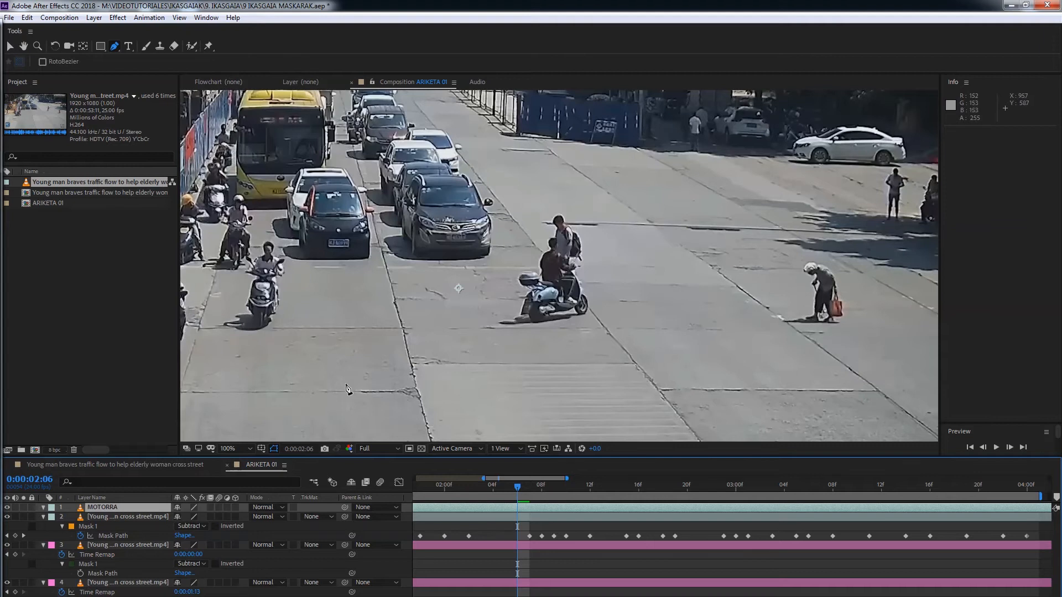
left_click(7, 507)
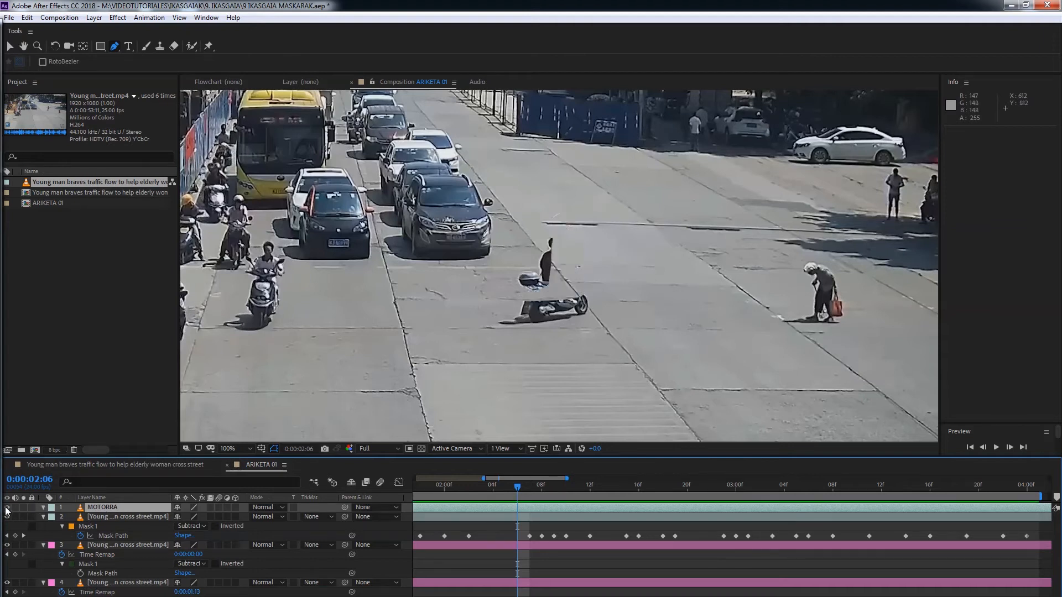
left_click(6, 508)
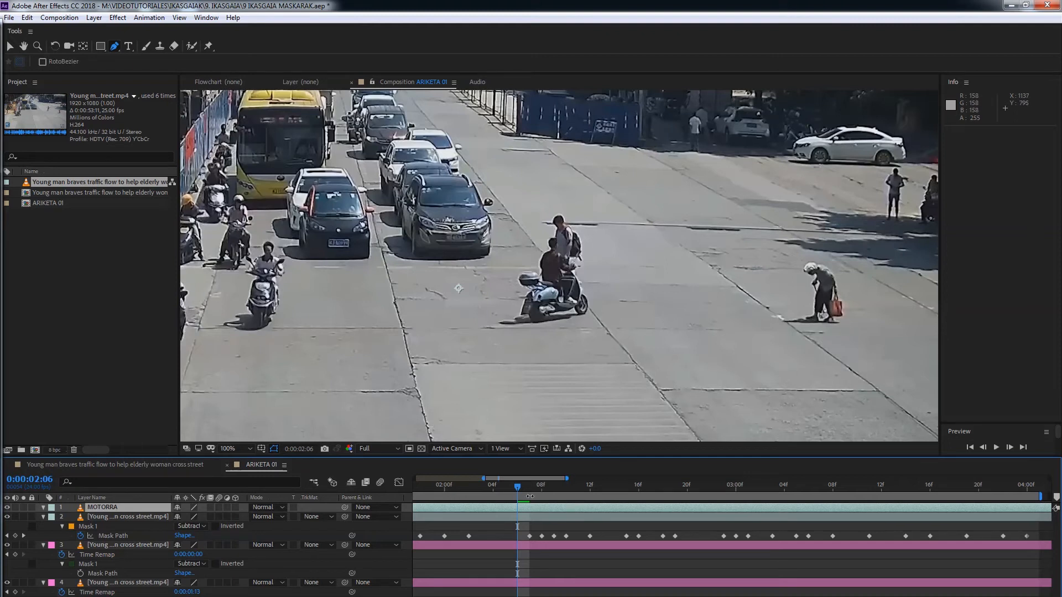
- At 0:00:02:02, start tracing a mask on MOTORRA along the scooter's shadow and up its front wheel
left_click_drag(504, 487, 471, 486)
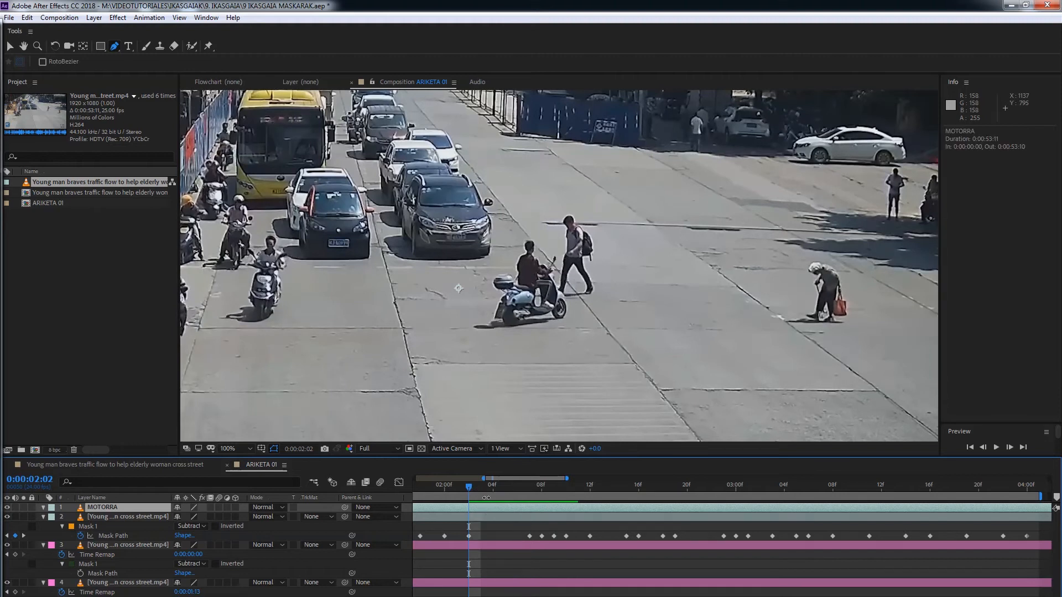
key("period")
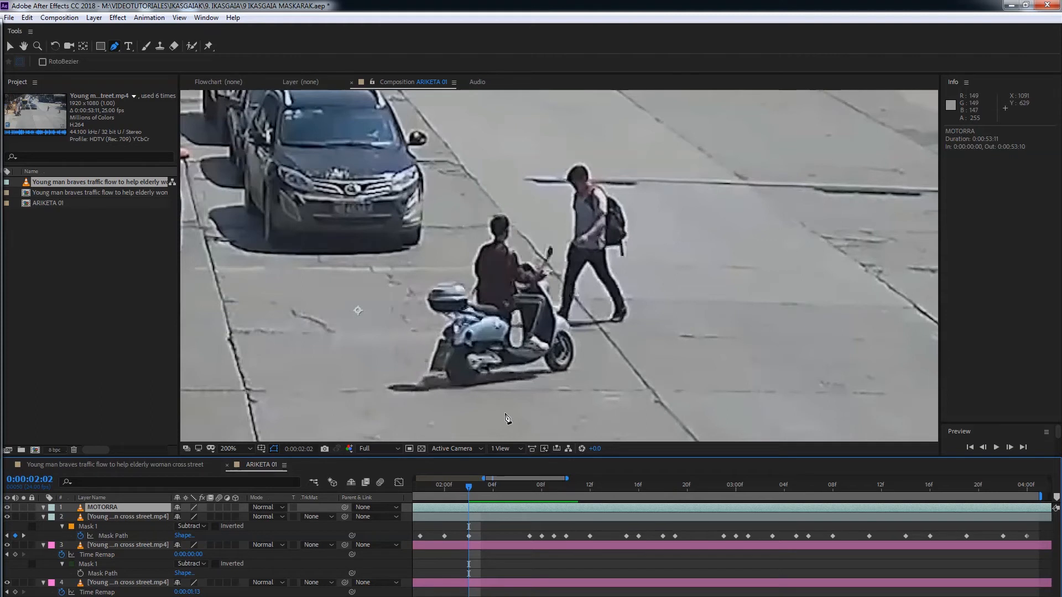
left_click(450, 388)
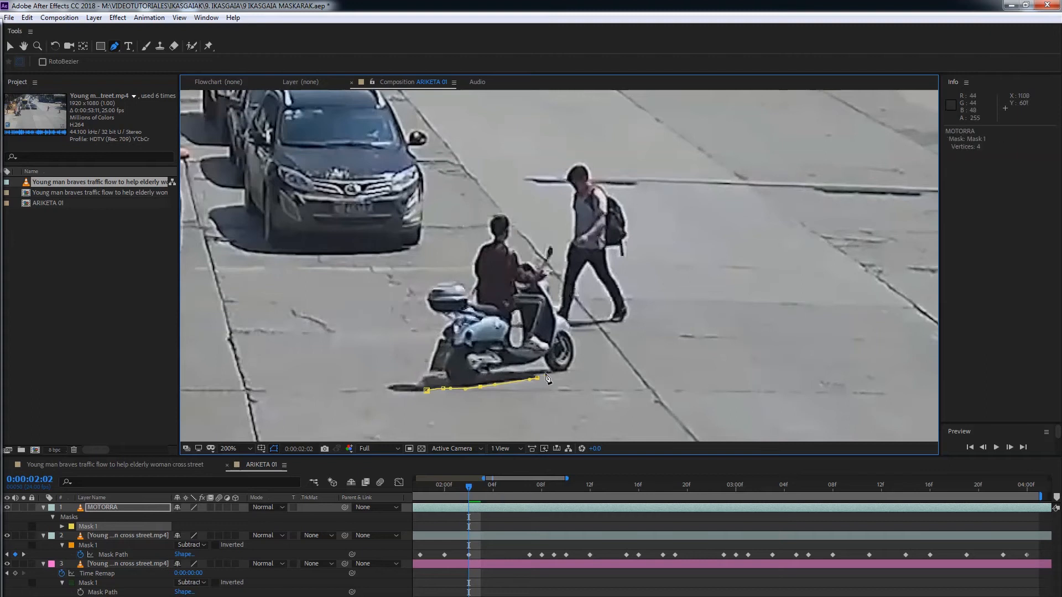
left_click(562, 371)
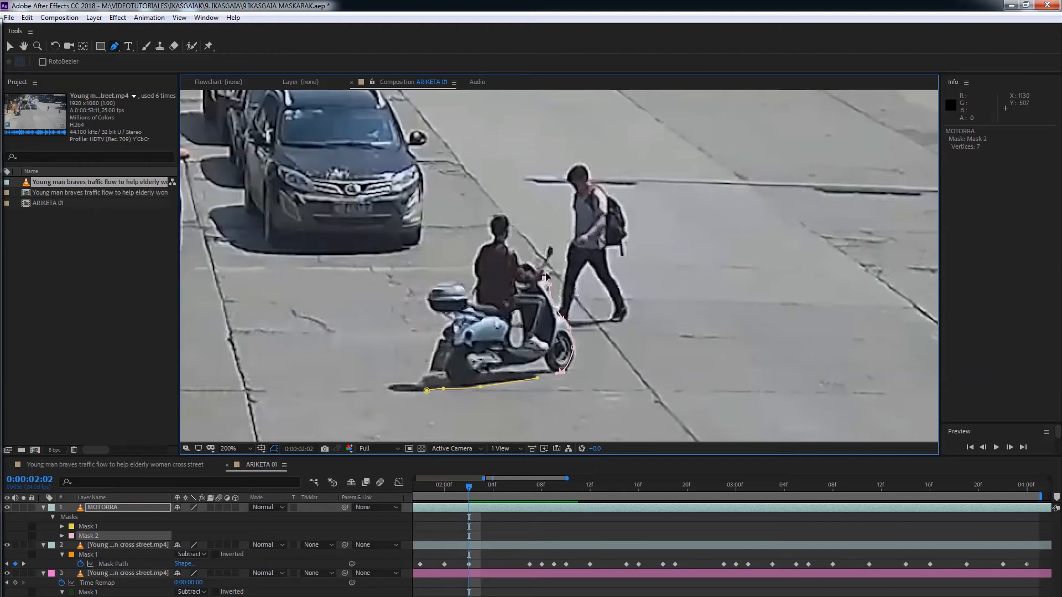
- Continue the scooter mask's outline closely around the handlebar and rear-view mirror at 0:00:02:02
key("z")
scroll(588, 227, "up", 4)
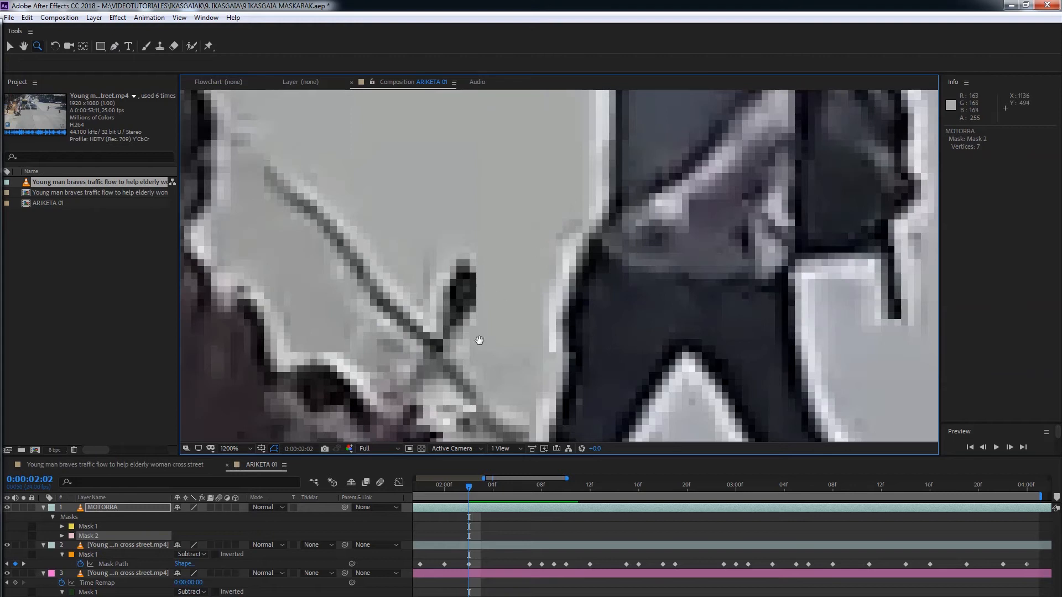
left_click_drag(479, 340, 569, 214)
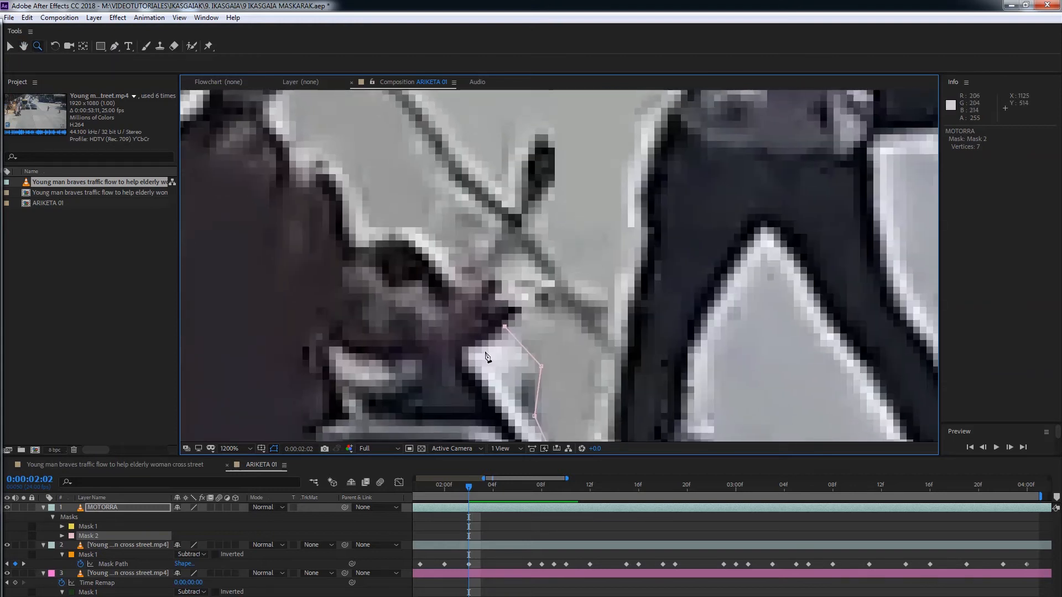
key("g")
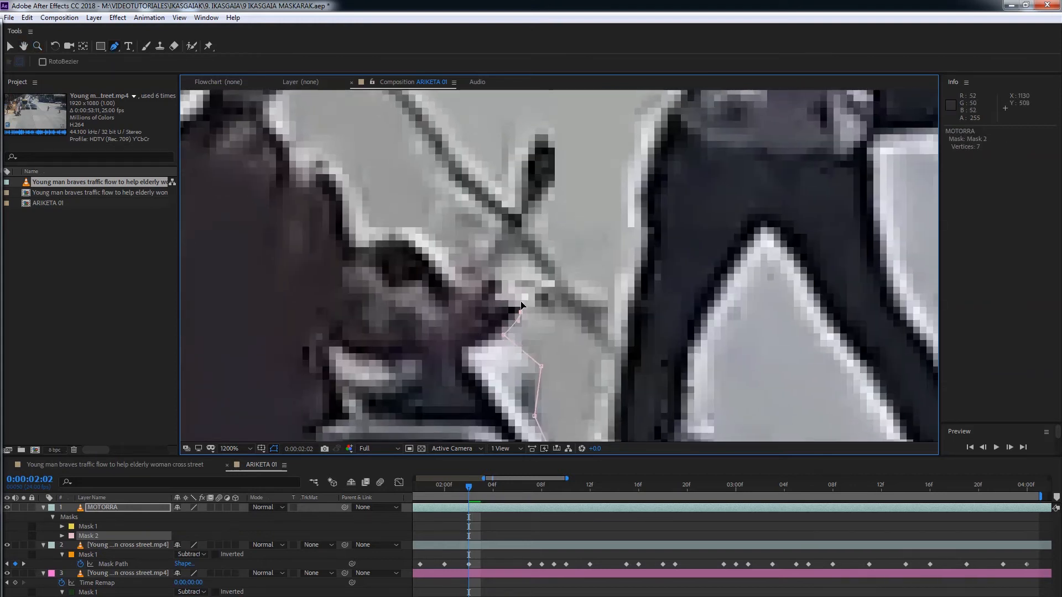
left_click(520, 310)
left_click(496, 282)
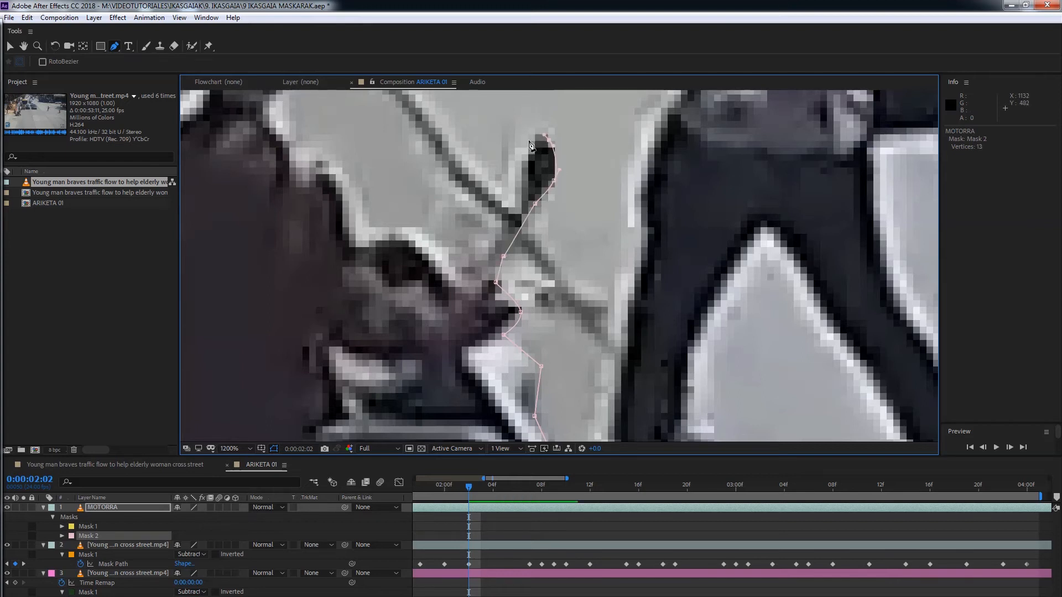
left_click(462, 272)
left_click(449, 275)
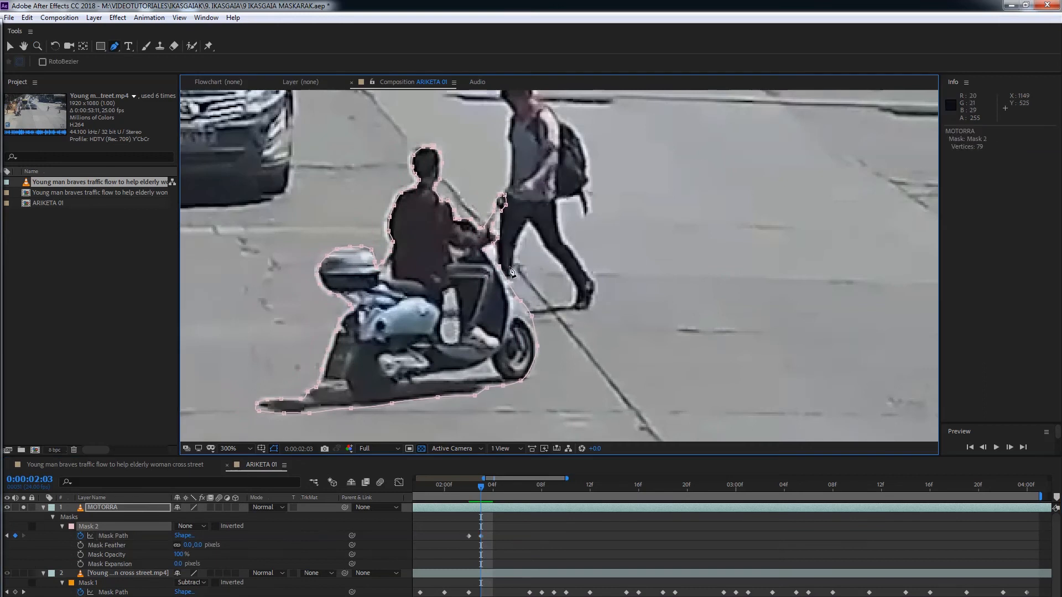
- Select all points of the scooter mask at 0:00:02:03 and advance frame by frame, keeping the outline on the scooter
left_click_drag(244, 426, 654, 107)
key("Page_Down")
key("Page_Down")
key("Page_Down")
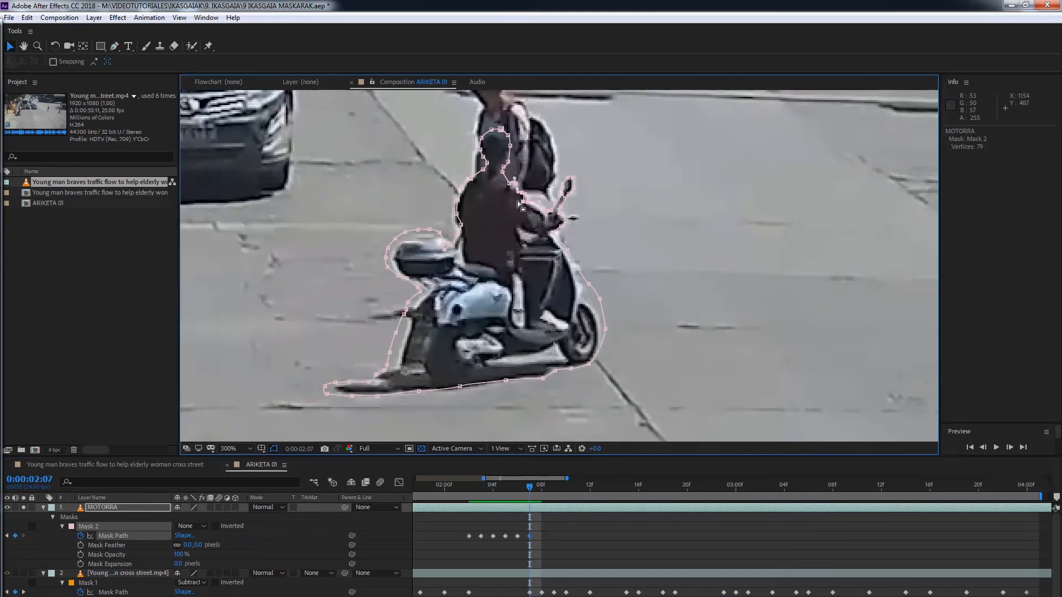
- Refit the scooter mask at 0:00:02:07, adjusting its points around the rider, scooter body and shadow
left_click_drag(368, 271, 417, 262)
key("z")
left_click_drag(420, 140, 580, 284)
key("v")
left_click_drag(425, 294, 435, 306)
left_click_drag(528, 280, 522, 304)
left_click_drag(469, 437, 228, 328)
left_click_drag(620, 123, 616, 319)
- Shift the scooter mask forward at 0:00:02:08 and correct its points to match the scooter's outline
key("Page_Down")
left_click_drag(277, 341, 307, 341)
left_click_drag(306, 432, 422, 91)
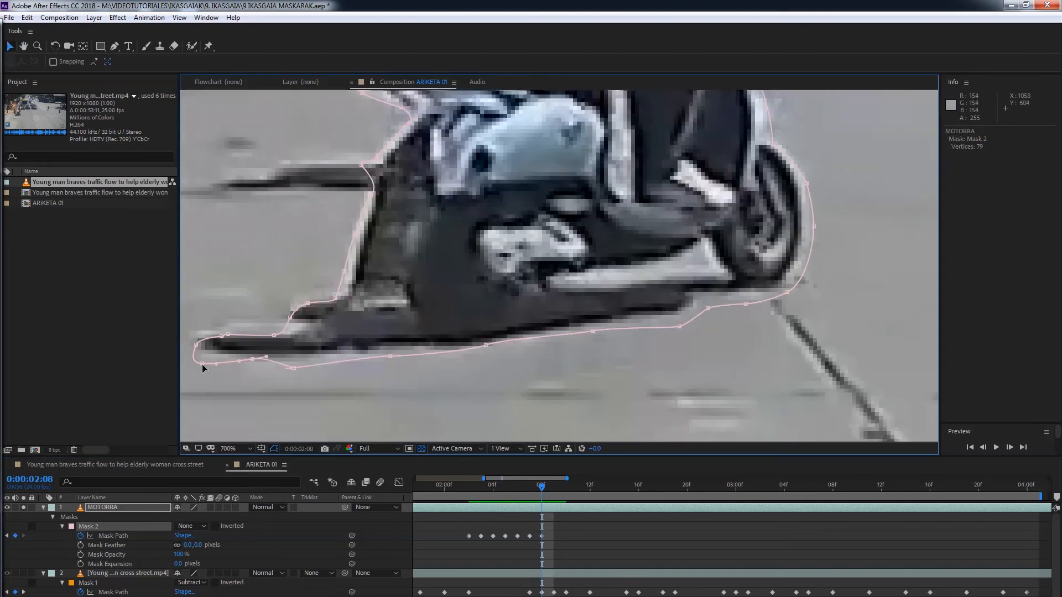
left_click_drag(671, 96, 446, 440)
left_click_drag(498, 228, 502, 223)
- Shift the scooter mask forward at 0:00:02:09 and adjust its points around the rider and top case
key("Page_Down")
left_click_drag(373, 215, 404, 214)
left_click_drag(441, 260, 448, 250)
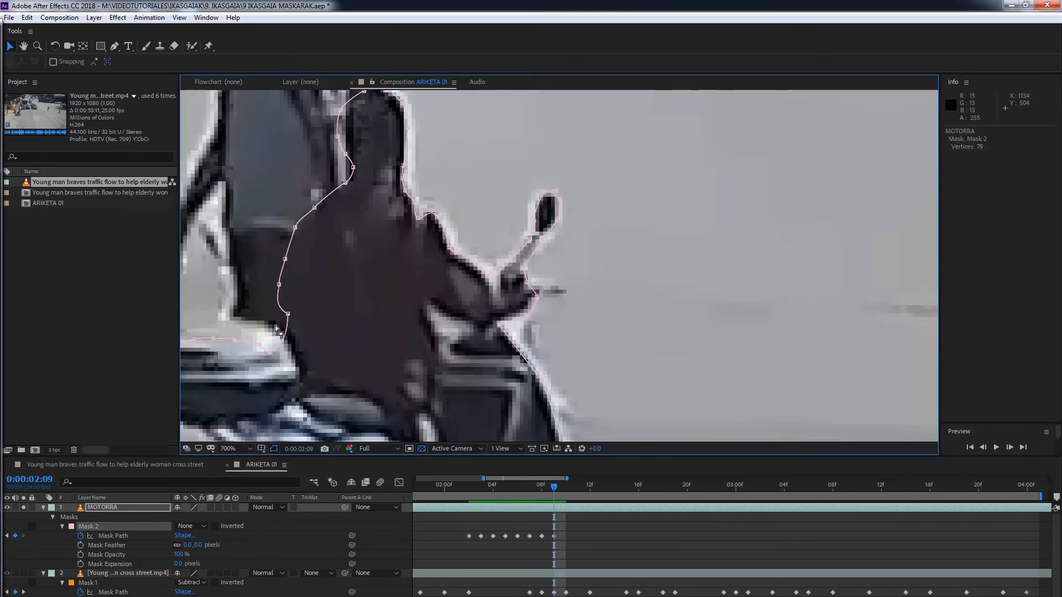
left_click_drag(275, 325, 434, 216)
left_click_drag(372, 231, 375, 218)
left_click_drag(289, 284, 300, 281)
left_click_drag(325, 330, 334, 326)
- Tighten the lower edge of the scooter mask along the shadow at 0:00:02:09
left_click_drag(364, 415, 453, 171)
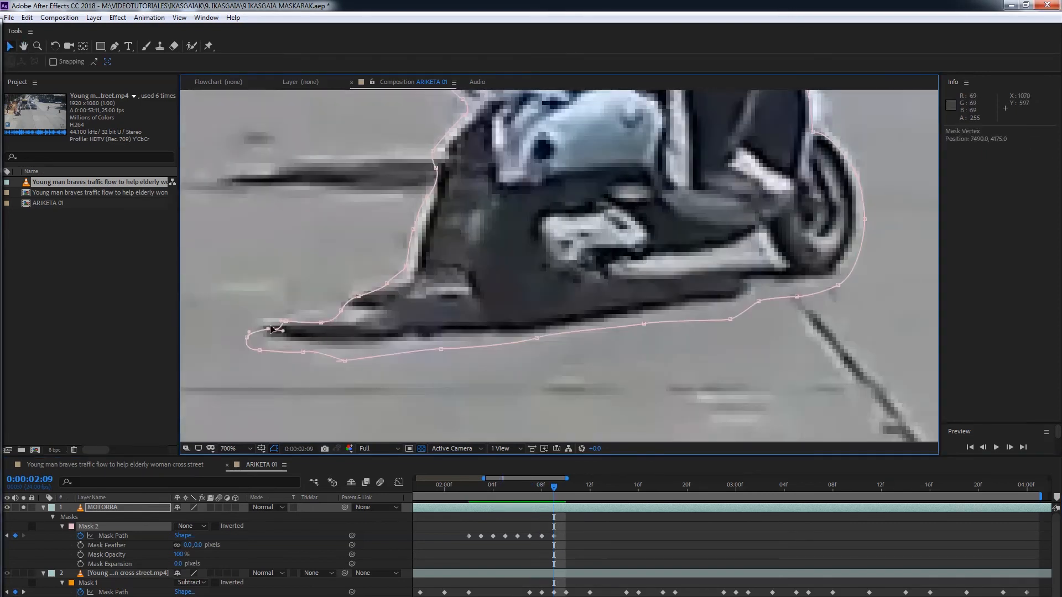
left_click_drag(248, 336, 250, 333)
left_click_drag(380, 352, 380, 347)
left_click_drag(724, 313, 724, 308)
left_click_drag(659, 105, 487, 498)
- Move the whole scooter mask forward at 0:00:02:10 and refine it where the top case meets the rider's back
key("Page_Down")
double_click(415, 252)
left_click_drag(415, 252, 446, 252)
key("Return")
left_click_drag(381, 374, 464, 256)
scroll(465, 249, "up", 2)
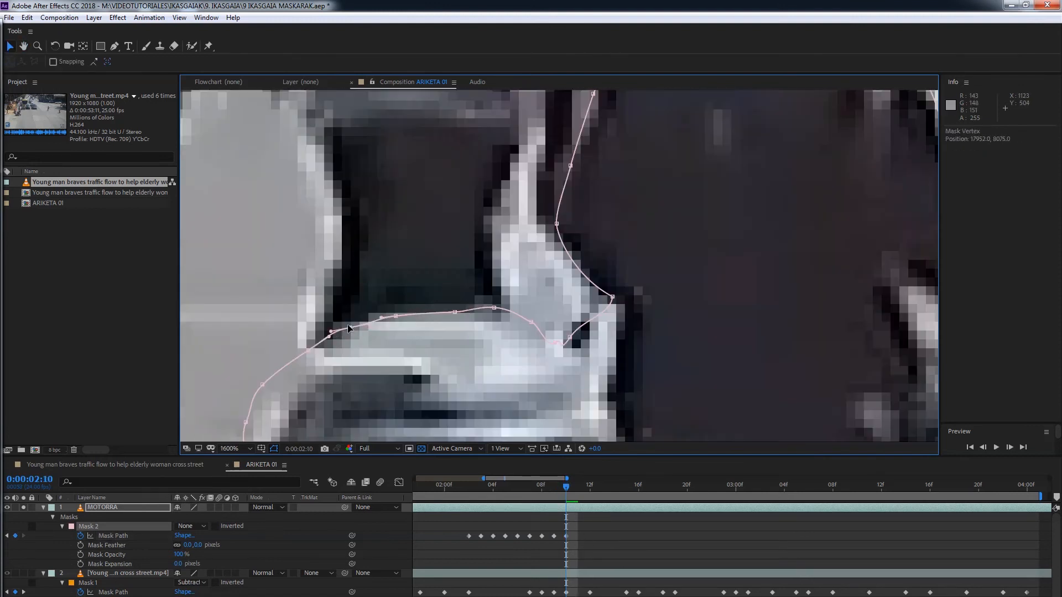
- Move the scooter mask forward at 0:00:02:11 and adjust its points around the top case, rider and mirror
scroll(553, 420, "down", 2)
key("Page_Down")
left_click_drag(553, 420, 581, 418)
scroll(544, 125, "up", 1)
left_click_drag(527, 379, 601, 223)
left_click_drag(394, 375, 457, 266)
left_click_drag(376, 368, 368, 357)
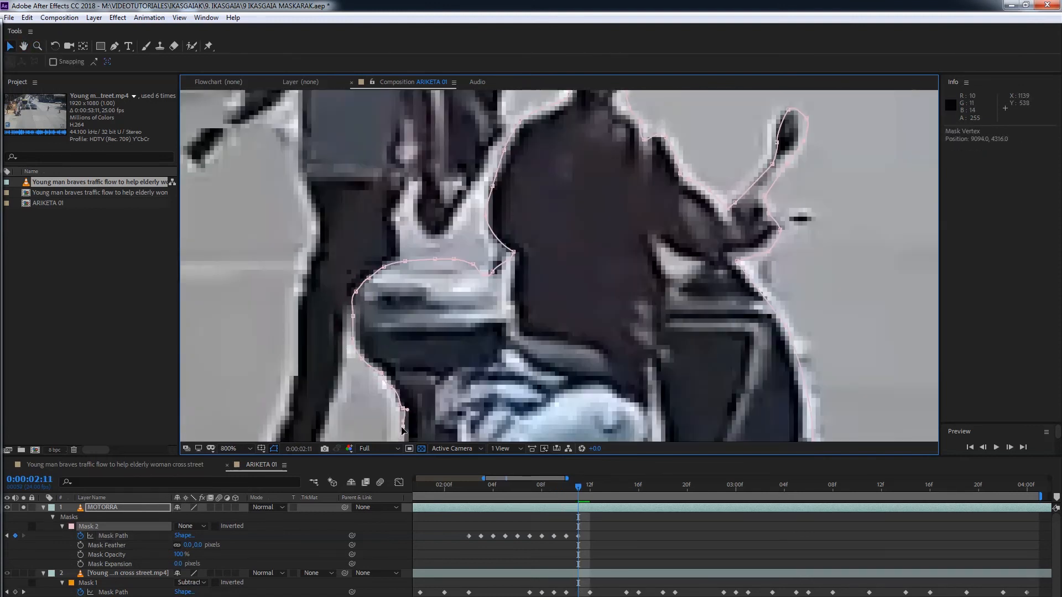
left_click_drag(770, 147, 554, 267)
- Move the scooter mask forward at 0:00:02:12 and check its fit around the handlebar and top case
key("Page_Down")
left_click_drag(411, 216, 438, 223)
left_click_drag(594, 241, 656, 138)
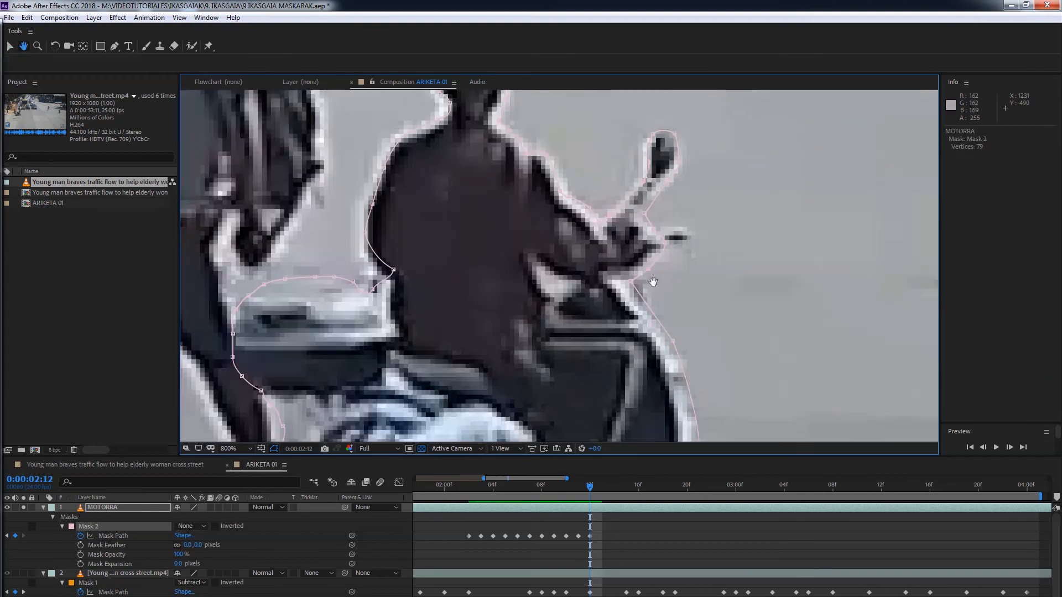
left_click_drag(464, 370, 404, 428)
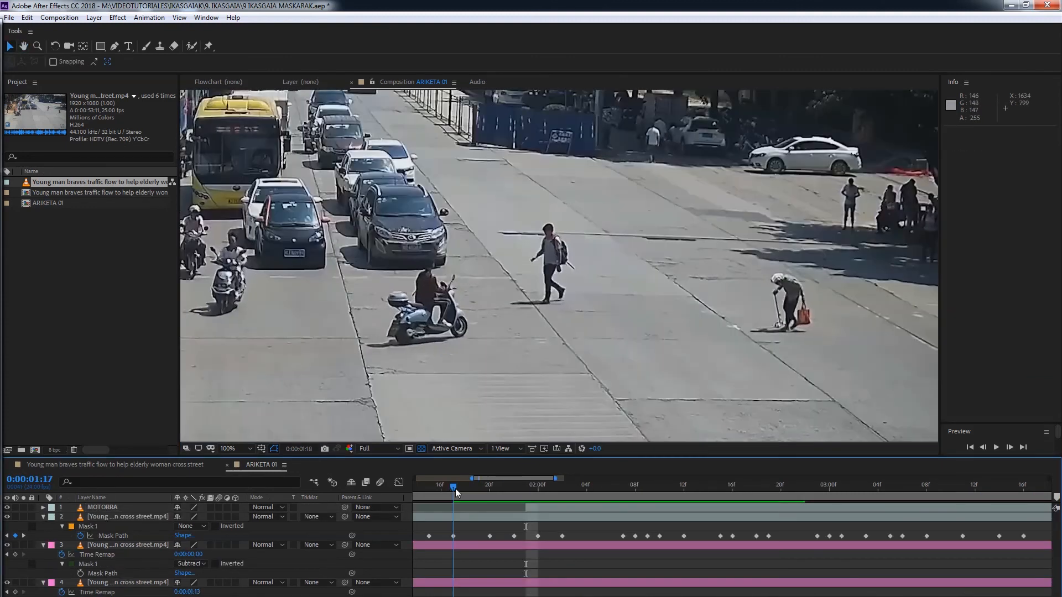
- Scrub through the scooter's pass, set the walking man's mask to Subtract and go to 0:00:02:00
left_click_drag(456, 489, 562, 488)
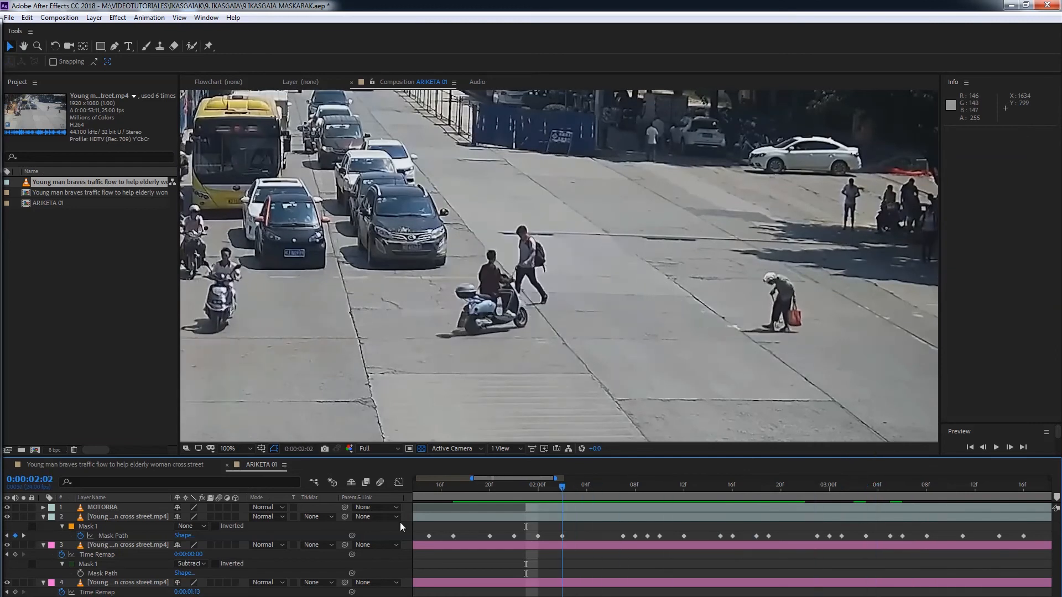
left_click(191, 528)
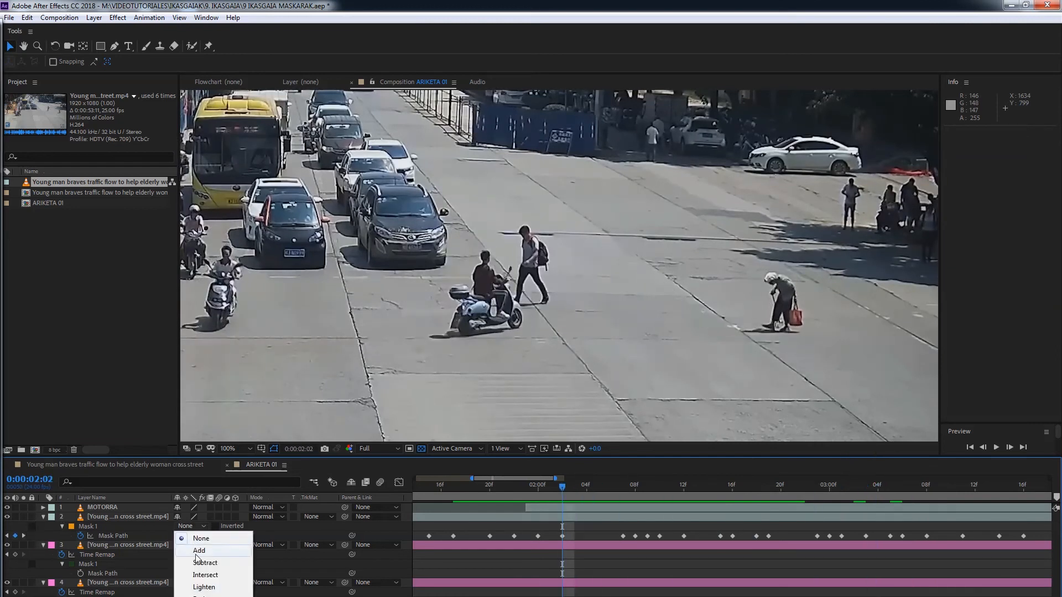
left_click(200, 566)
left_click_drag(559, 492, 536, 510)
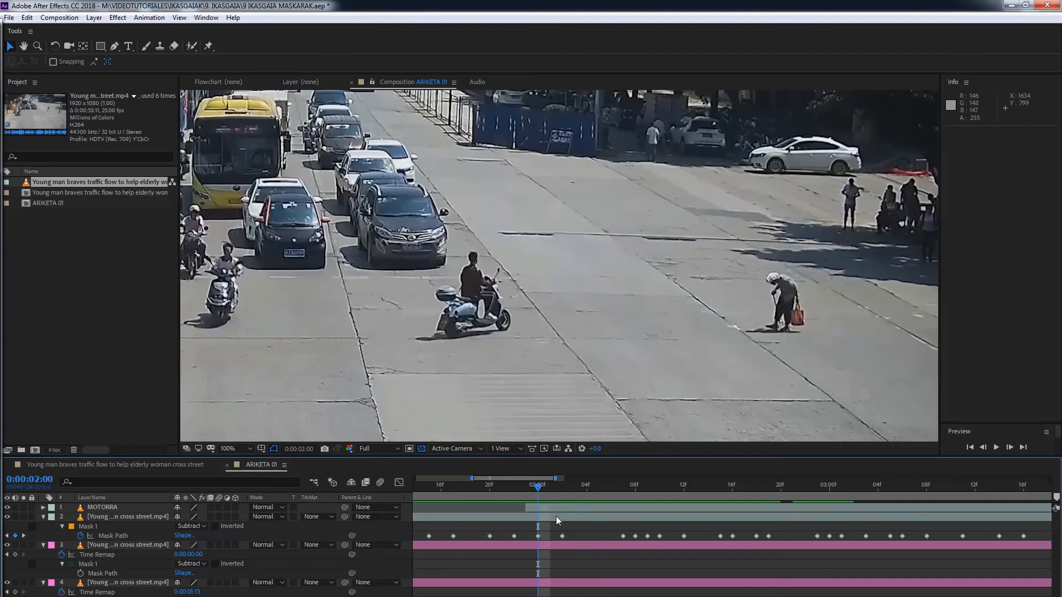
- Set the walking man's mask expansion to 1 pixel and inspect the mask edge beside the scooter up close
left_click(556, 519)
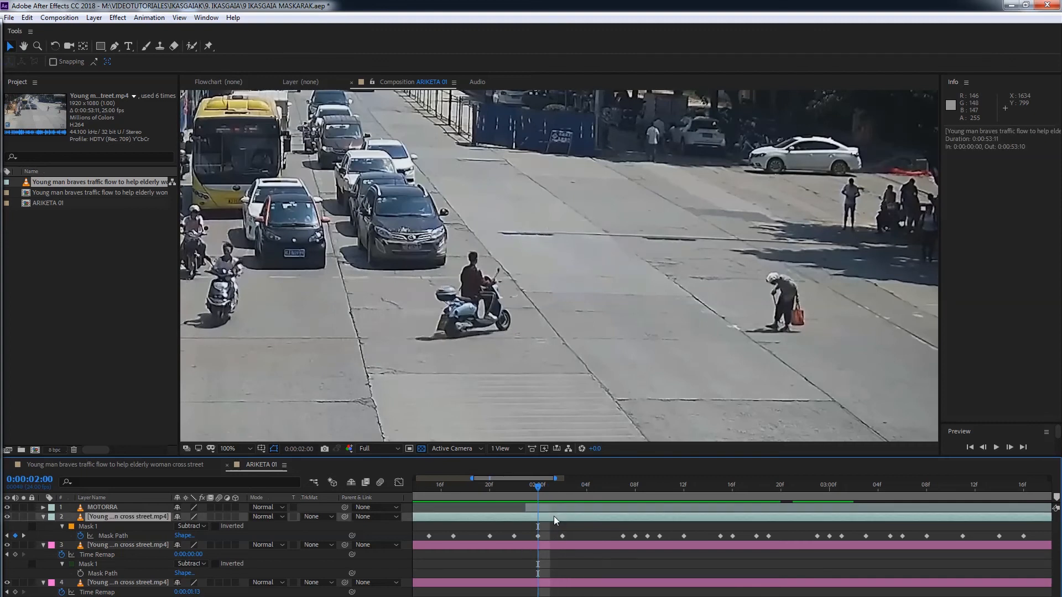
left_click(61, 527)
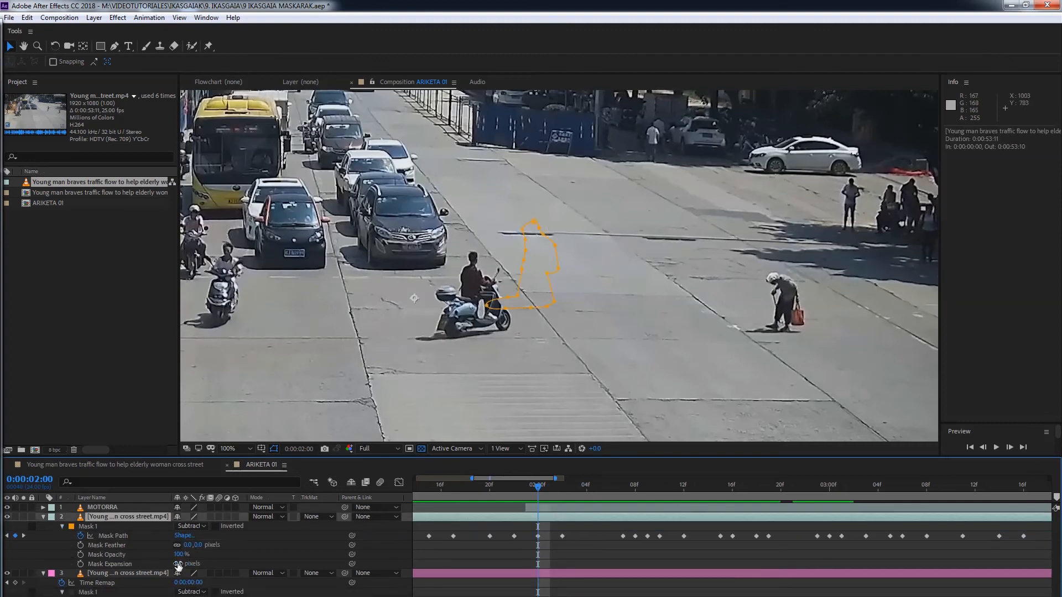
left_click_drag(178, 566, 189, 565)
scroll(544, 364, "up", 1)
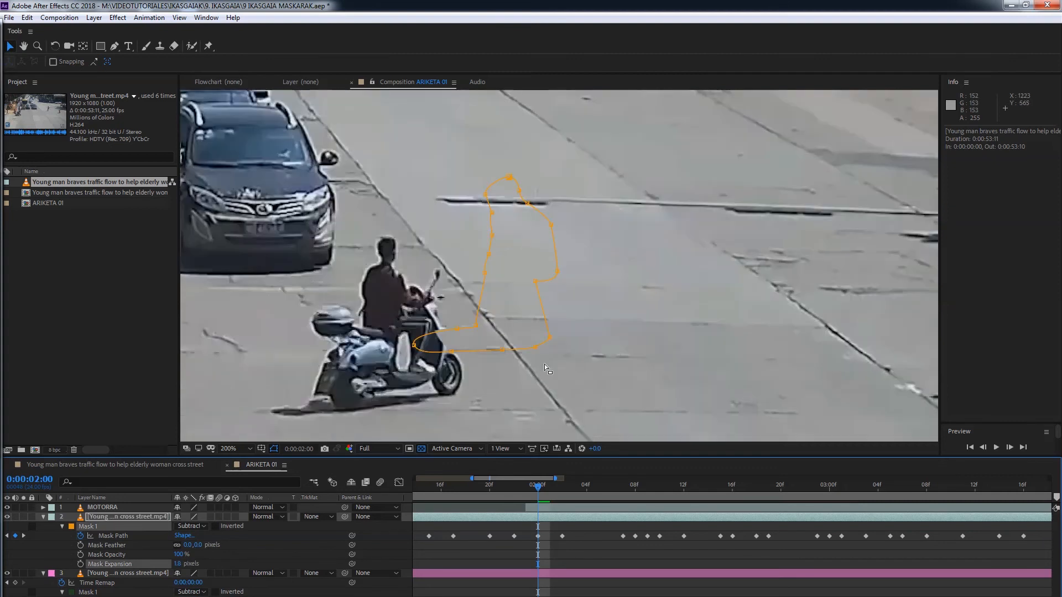
scroll(544, 364, "up", 4)
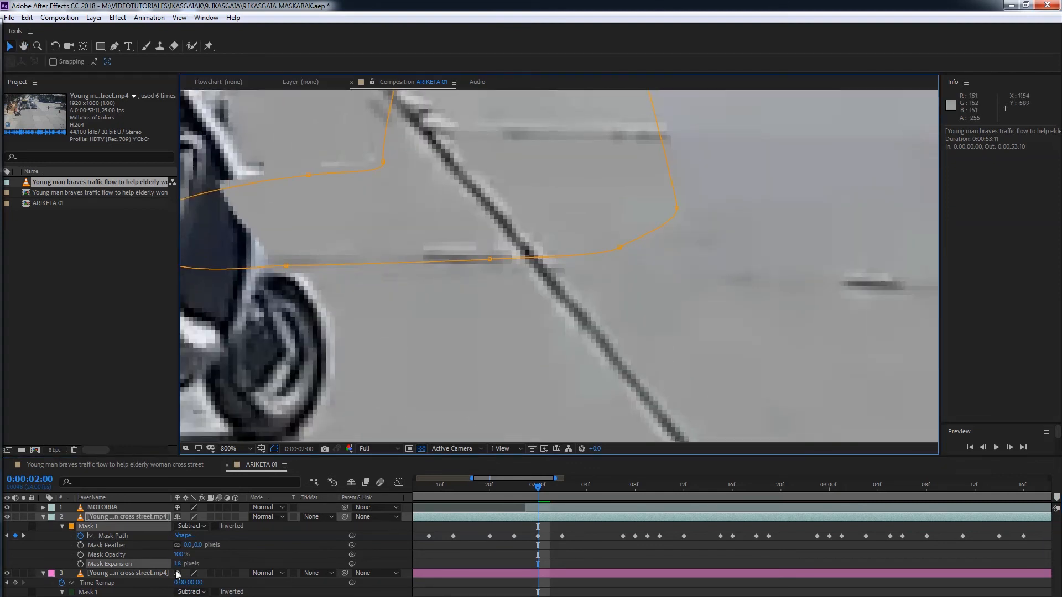